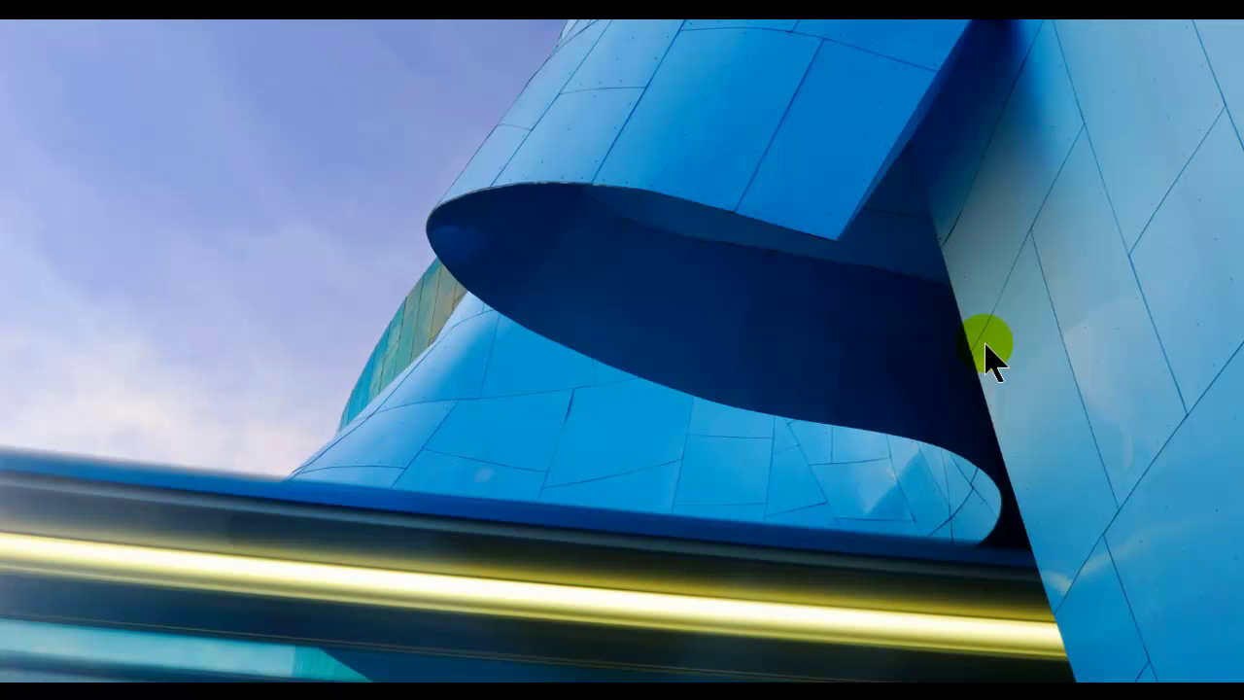
Launch Outlook and try to unlock My Archive.pst by entering a data file password, dismissing the password prompt at the end
{"action": "right_click", "coordinate": [948, 338]}
{"action": "left_click", "coordinate": [994, 396]}
{"action": "left_click", "coordinate": [288, 690]}
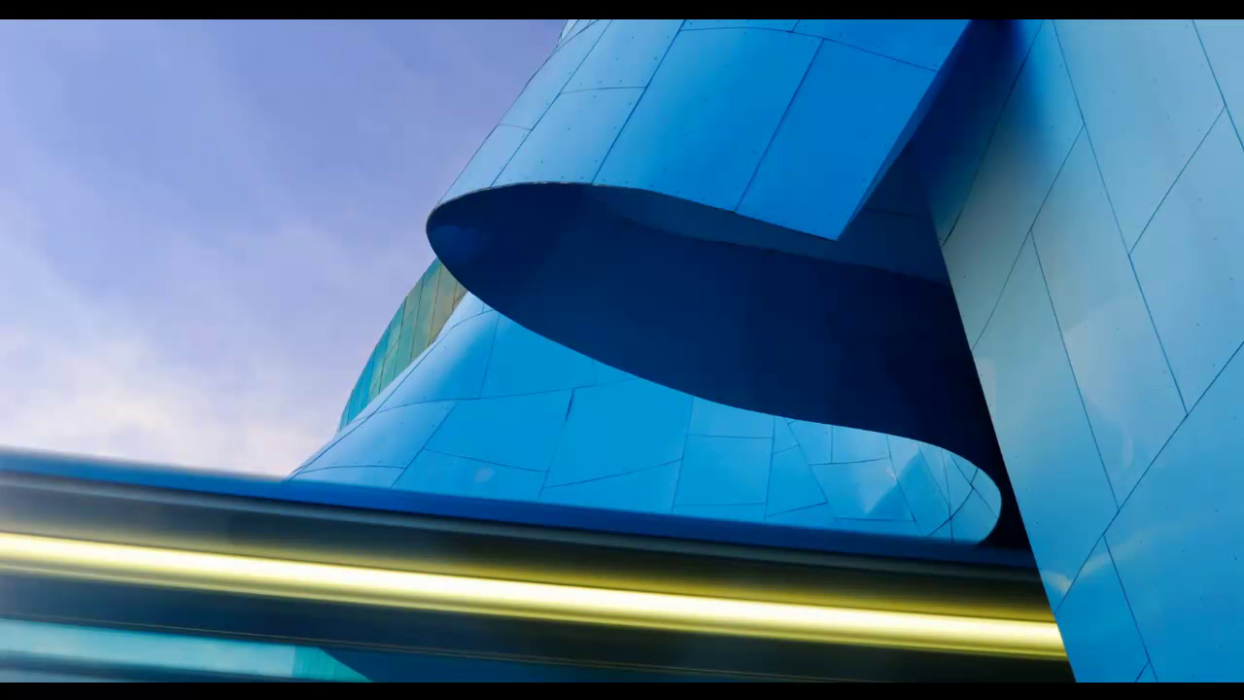
{"action": "left_click", "coordinate": [555, 361]}
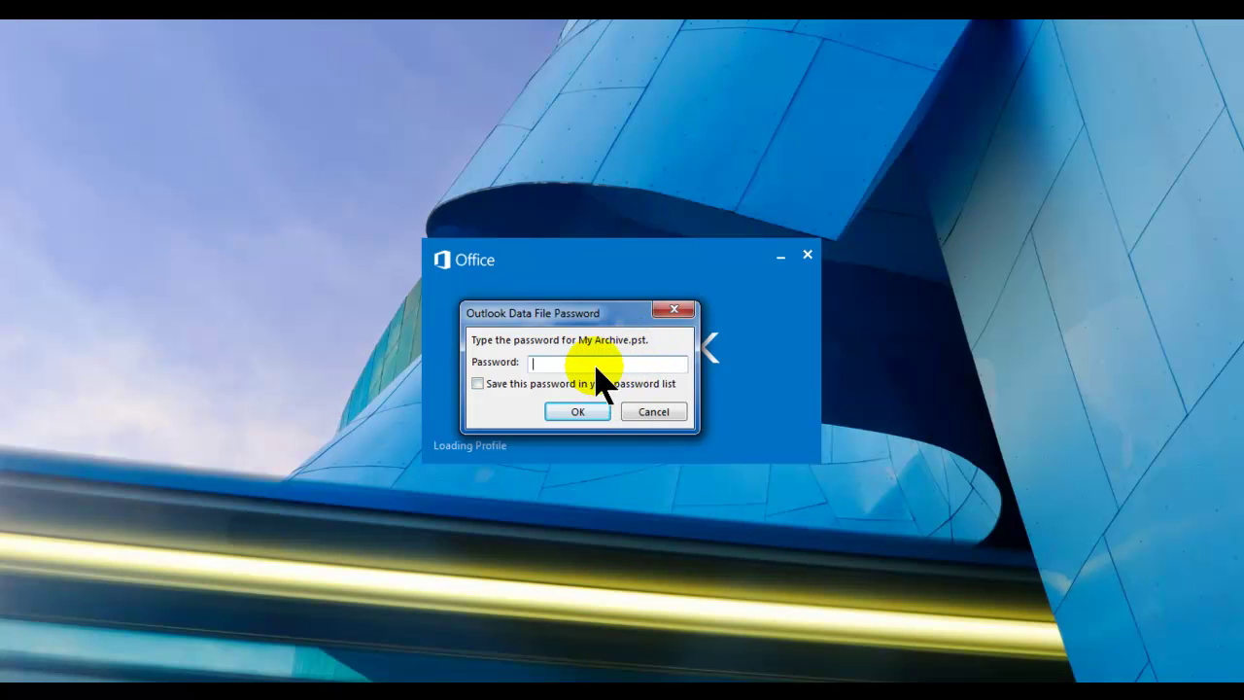
{"action": "key", "text": "Return"}
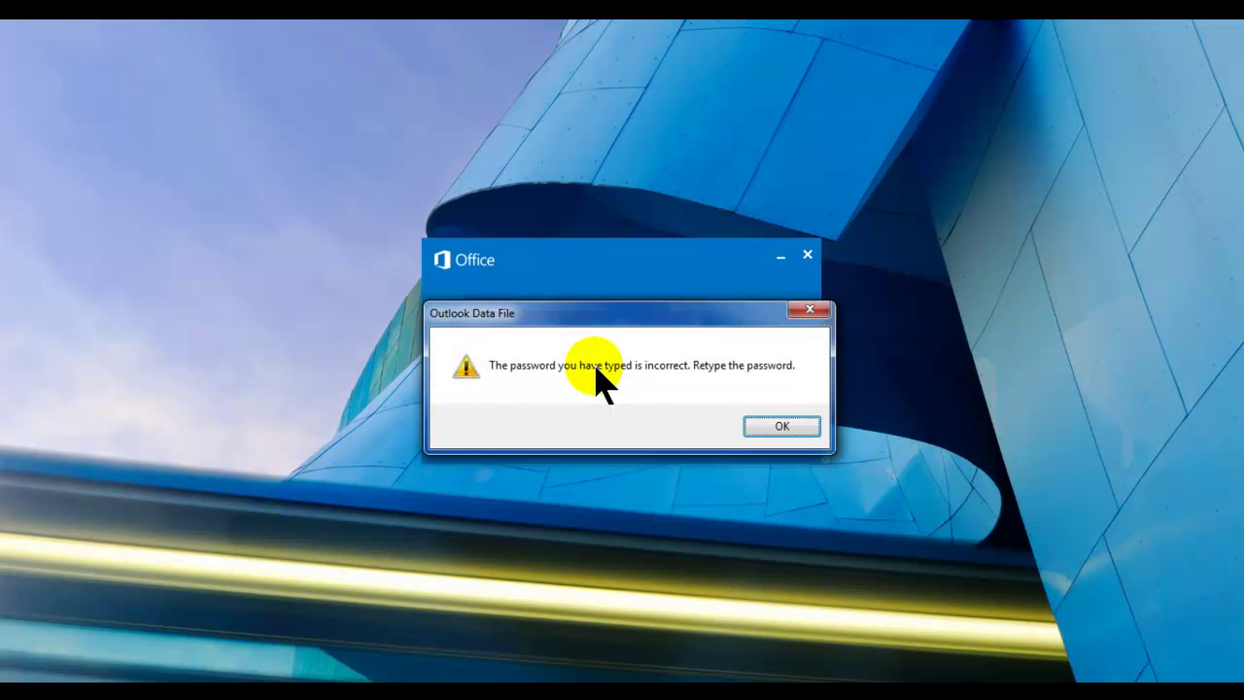
{"action": "key", "text": "Return"}
{"action": "type", "text": "••••••••"}
{"action": "key", "text": "Return"}
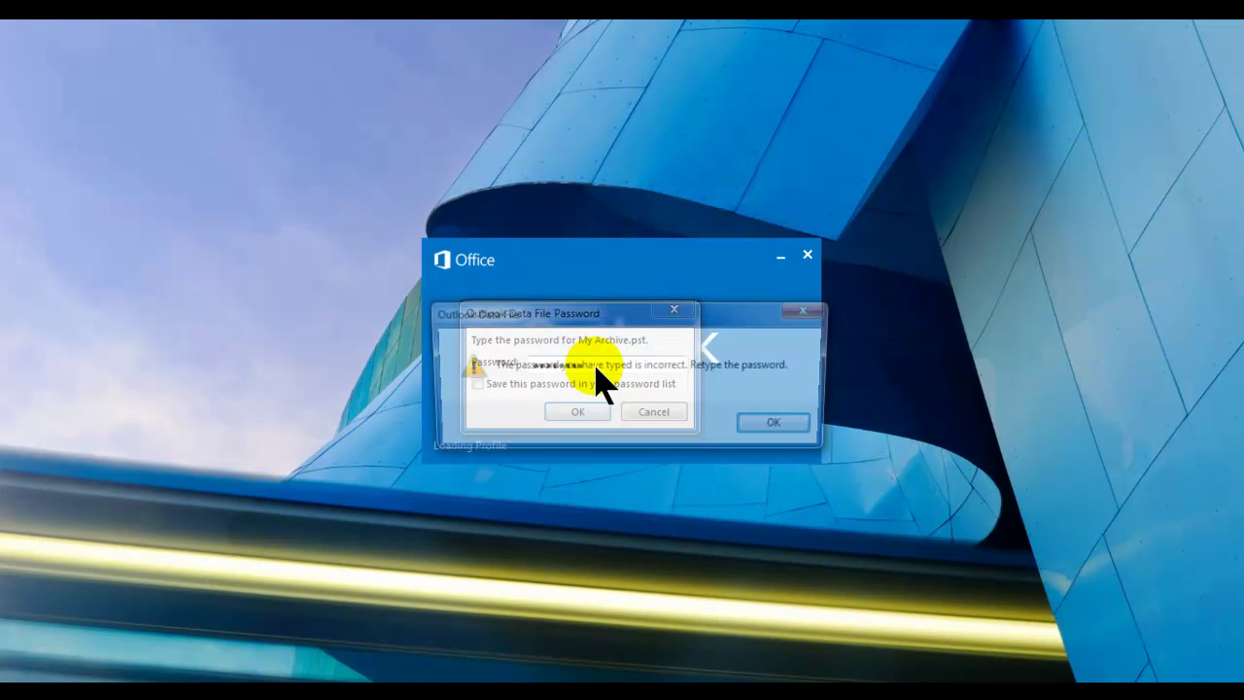
{"action": "key", "text": "Return"}
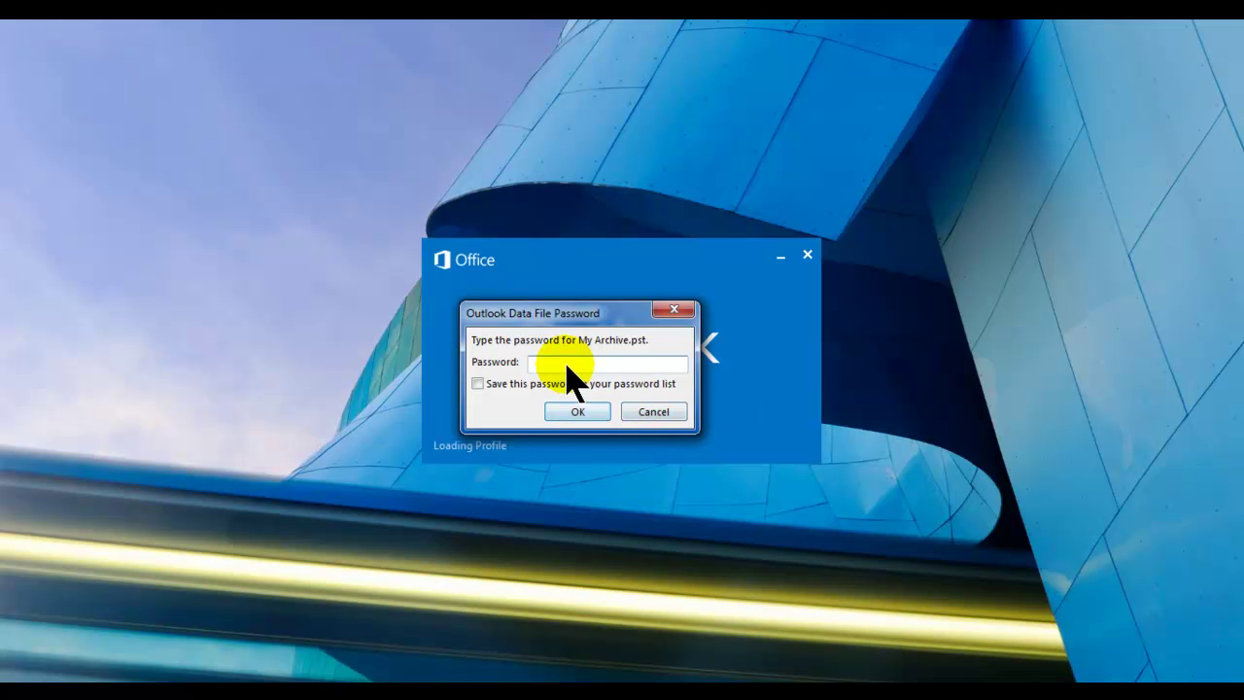
{"action": "left_click", "coordinate": [653, 412]}
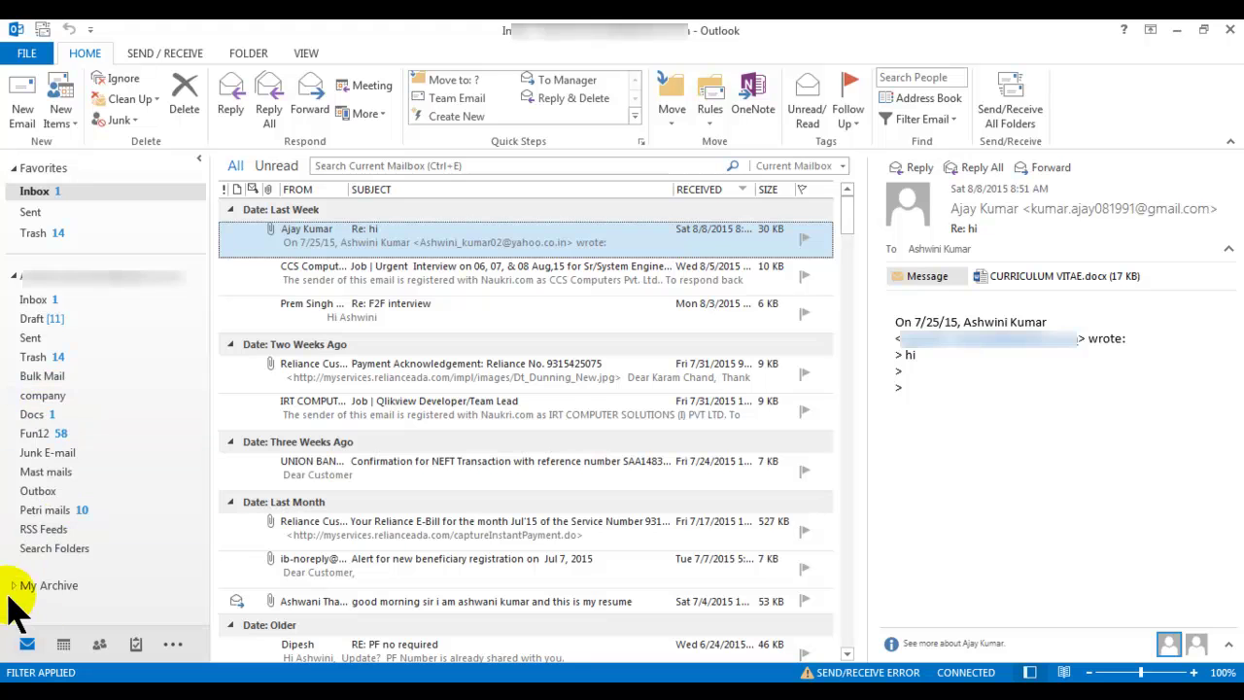
Try to expand the My Archive folder in Outlook's folder list, dismiss the error and close Outlook
{"action": "left_click", "coordinate": [13, 585]}
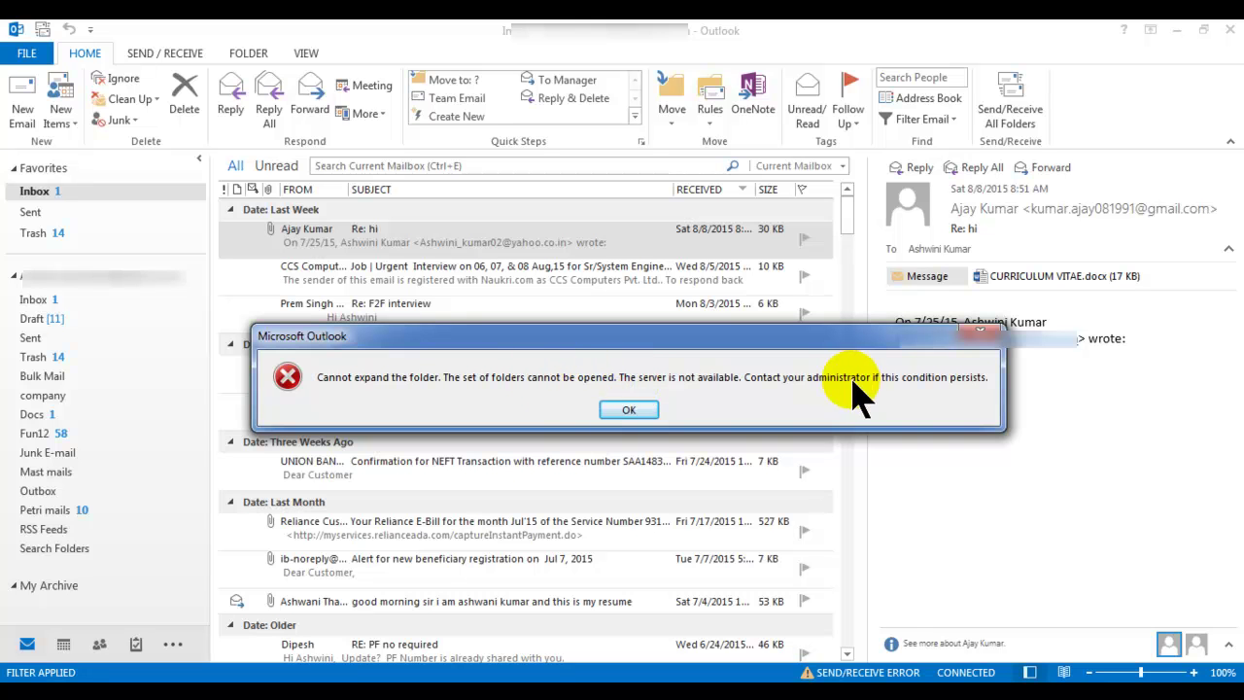
{"action": "left_click", "coordinate": [629, 410]}
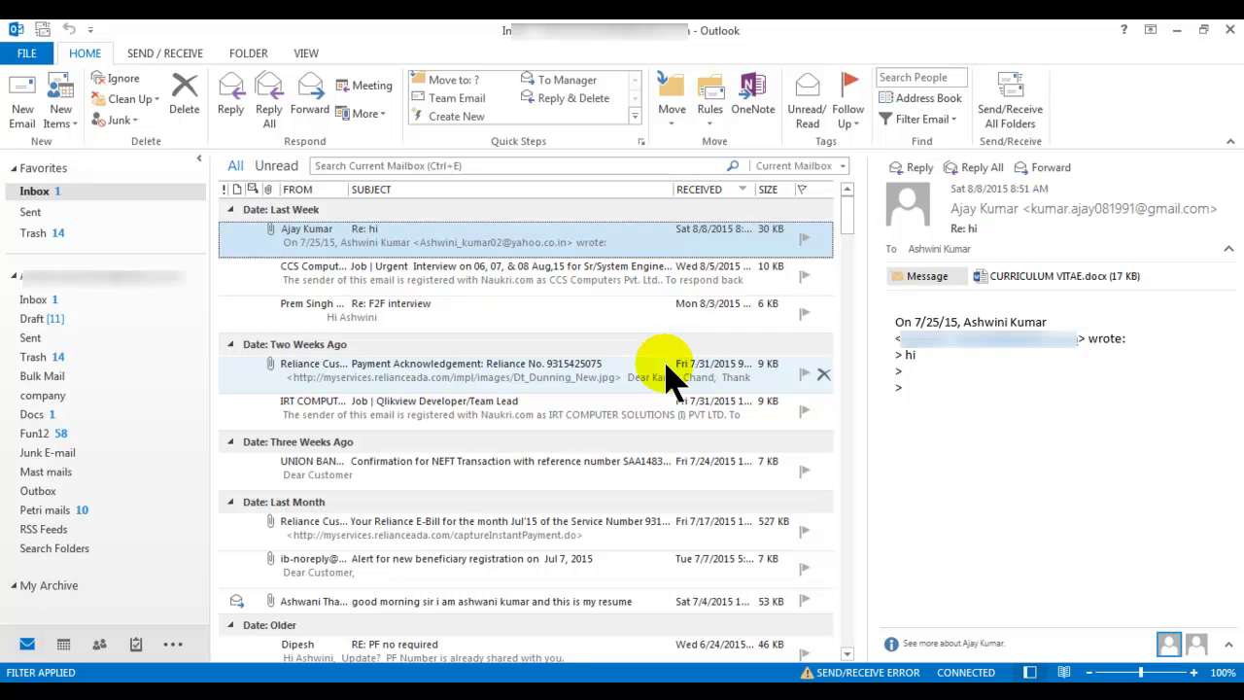
{"action": "left_click", "coordinate": [1230, 34]}
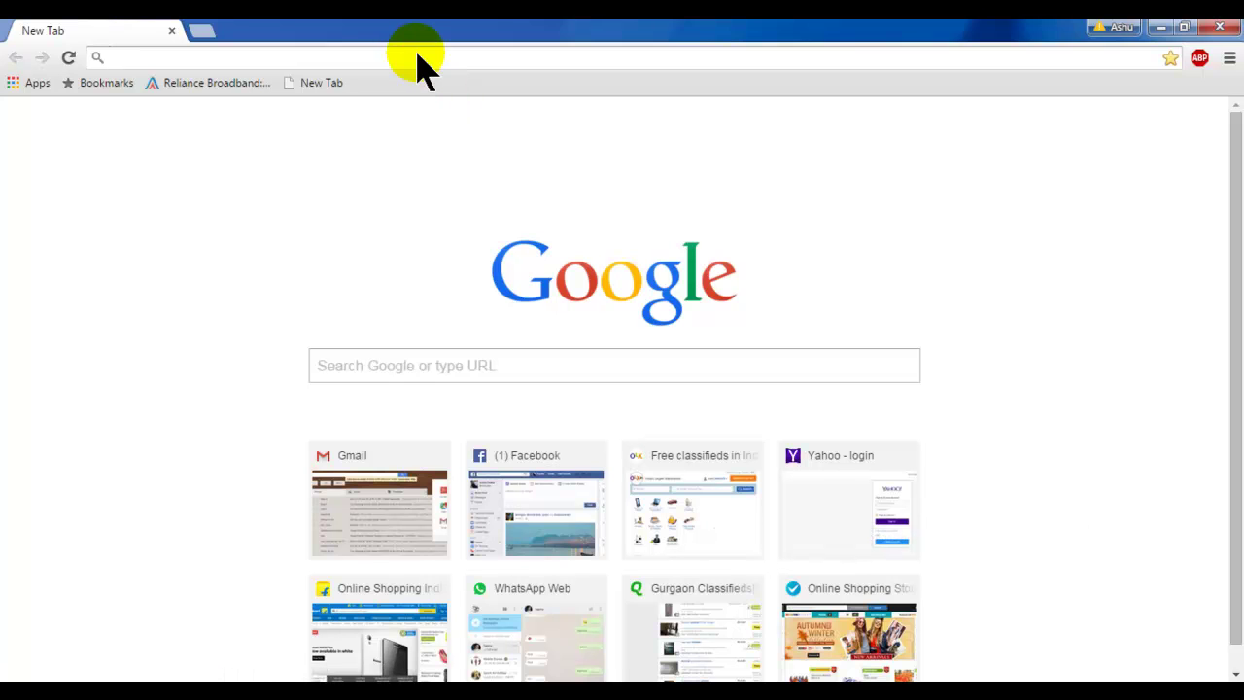
Switch to Chrome and search Google for "nucleus pst password recovery"
{"action": "type", "text": "nu"}
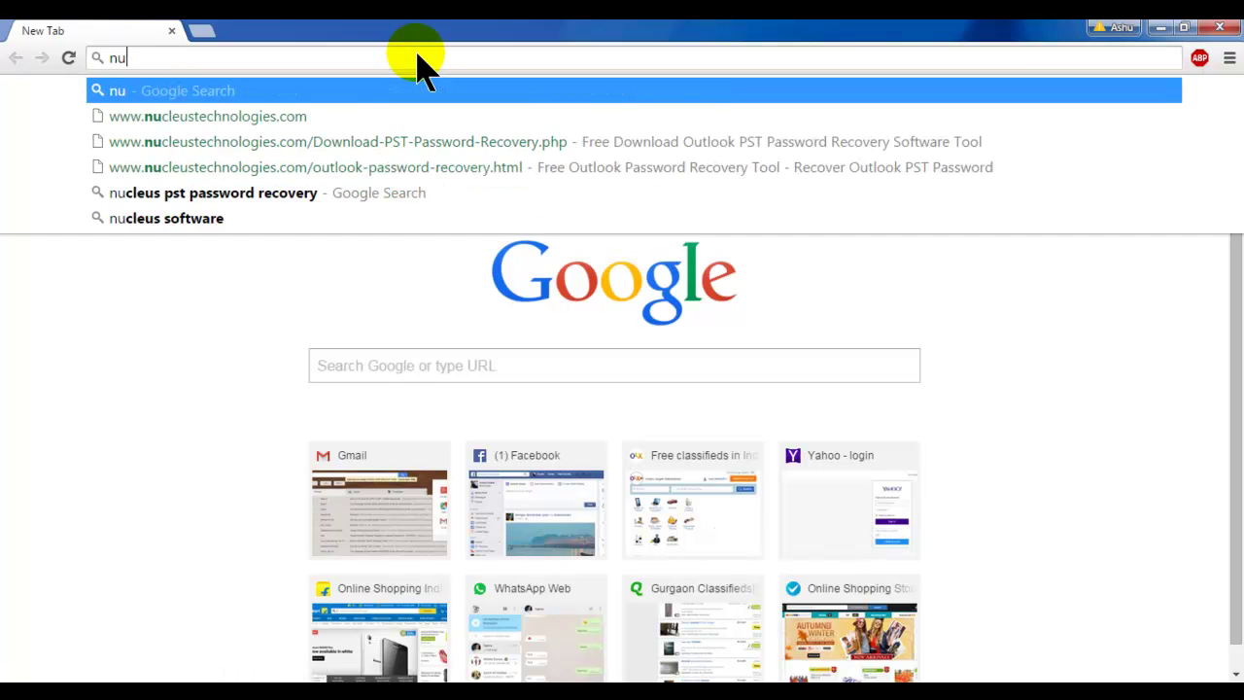
{"action": "type", "text": "cle"}
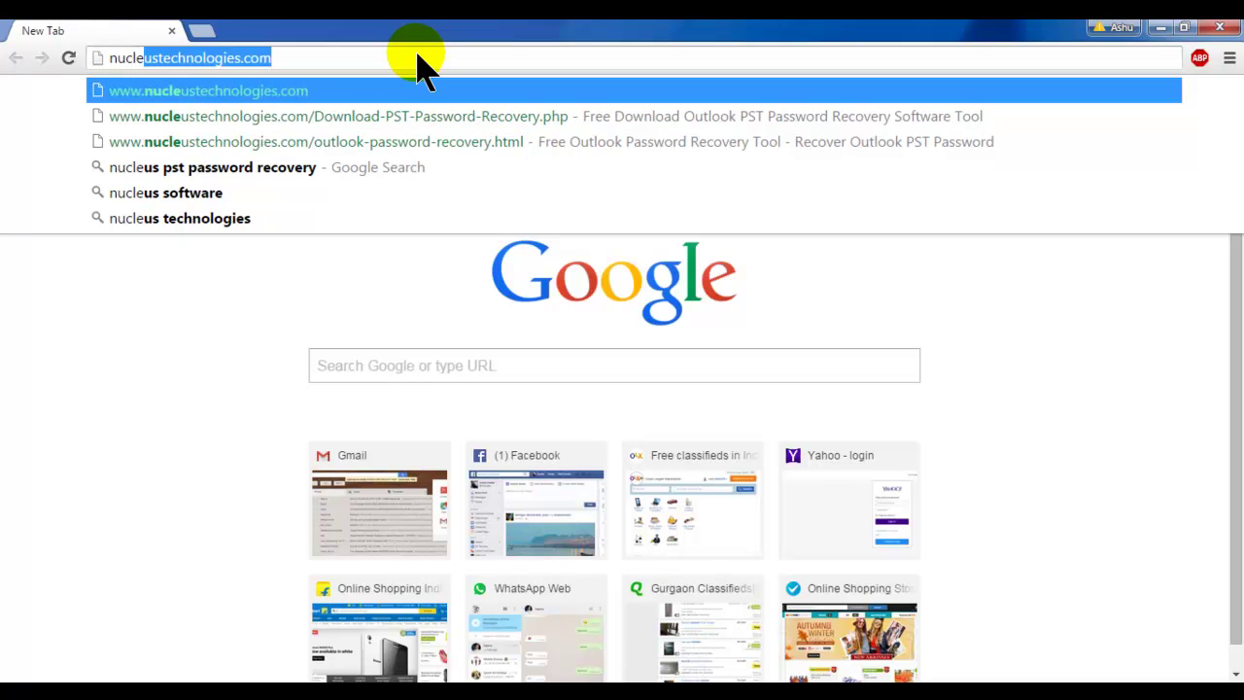
{"action": "type", "text": "us"}
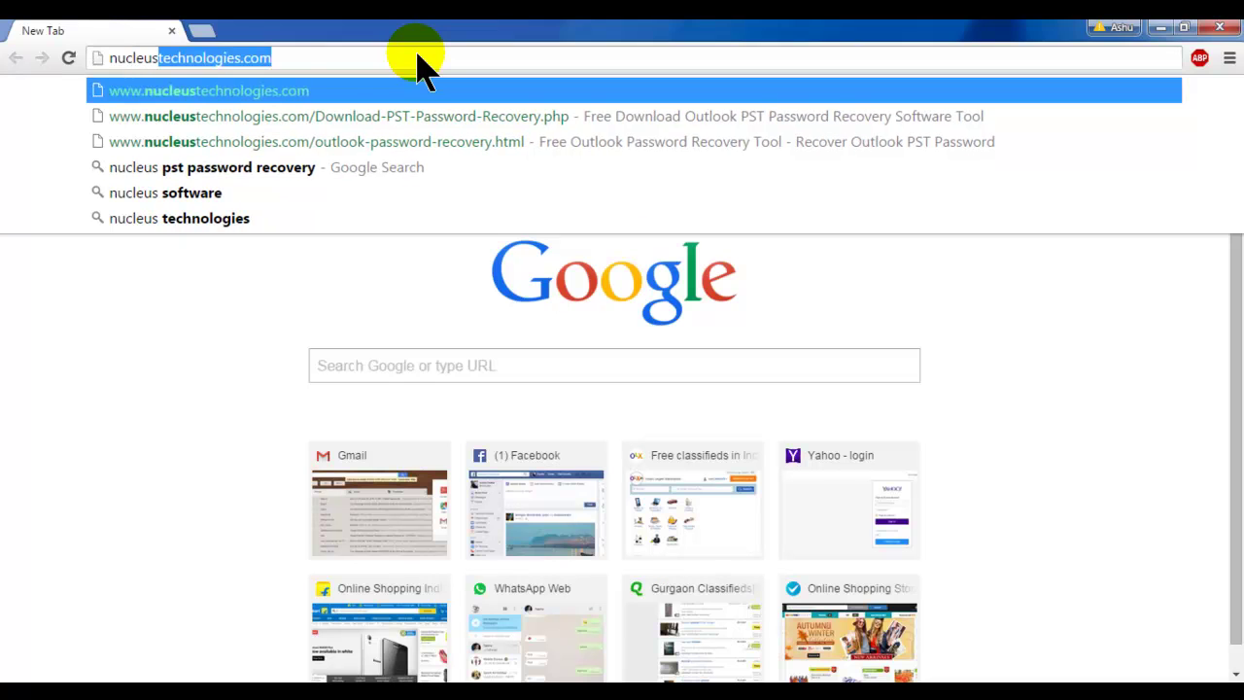
{"action": "key", "text": "BackSpace"}
{"action": "key", "text": "Down"}
{"action": "key", "text": "Down"}
{"action": "key", "text": "Down"}
{"action": "key", "text": "Down"}
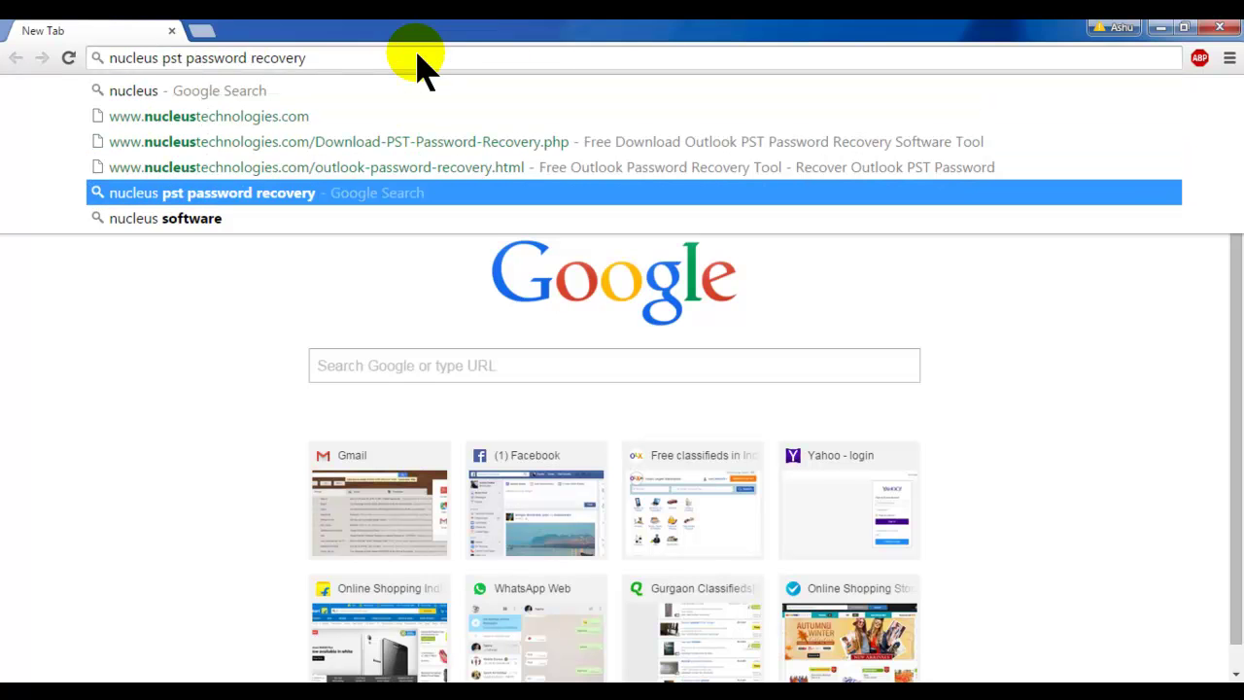
{"action": "key", "text": "Return"}
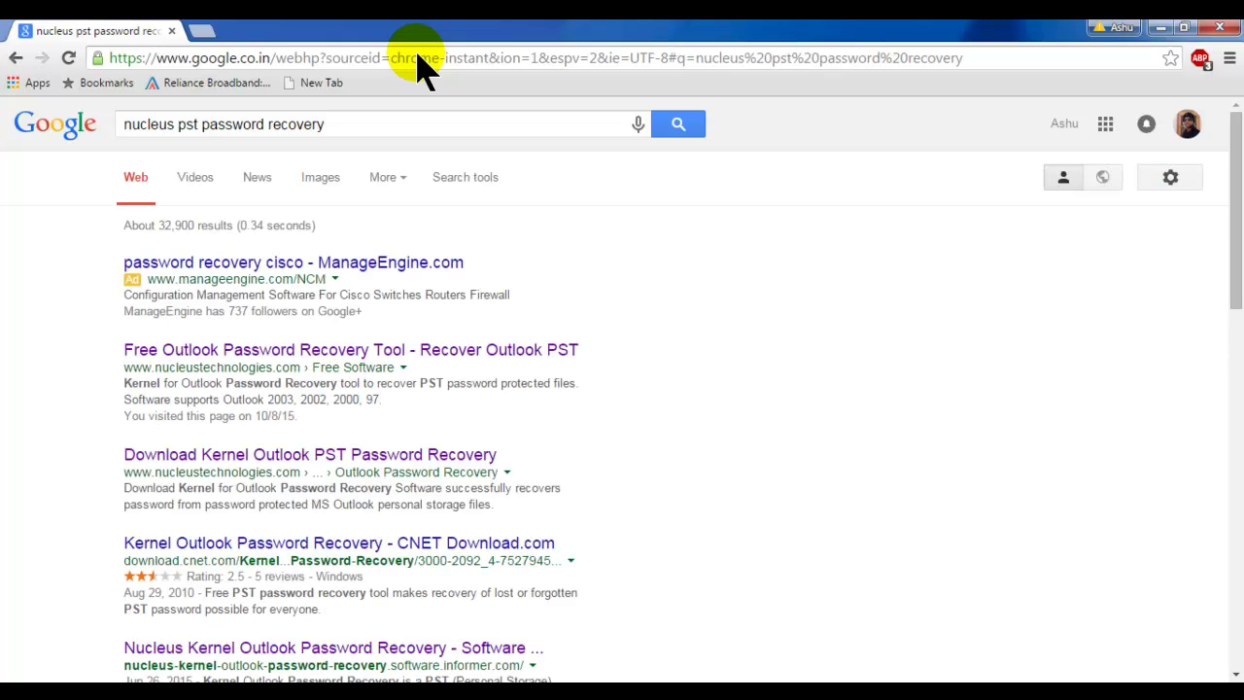
Open the software.informer.com result for Nucleus Kernel Outlook Password Recovery and download the program
{"action": "left_click_drag", "start_coordinate": [1234, 236], "coordinate": [1225, 278]}
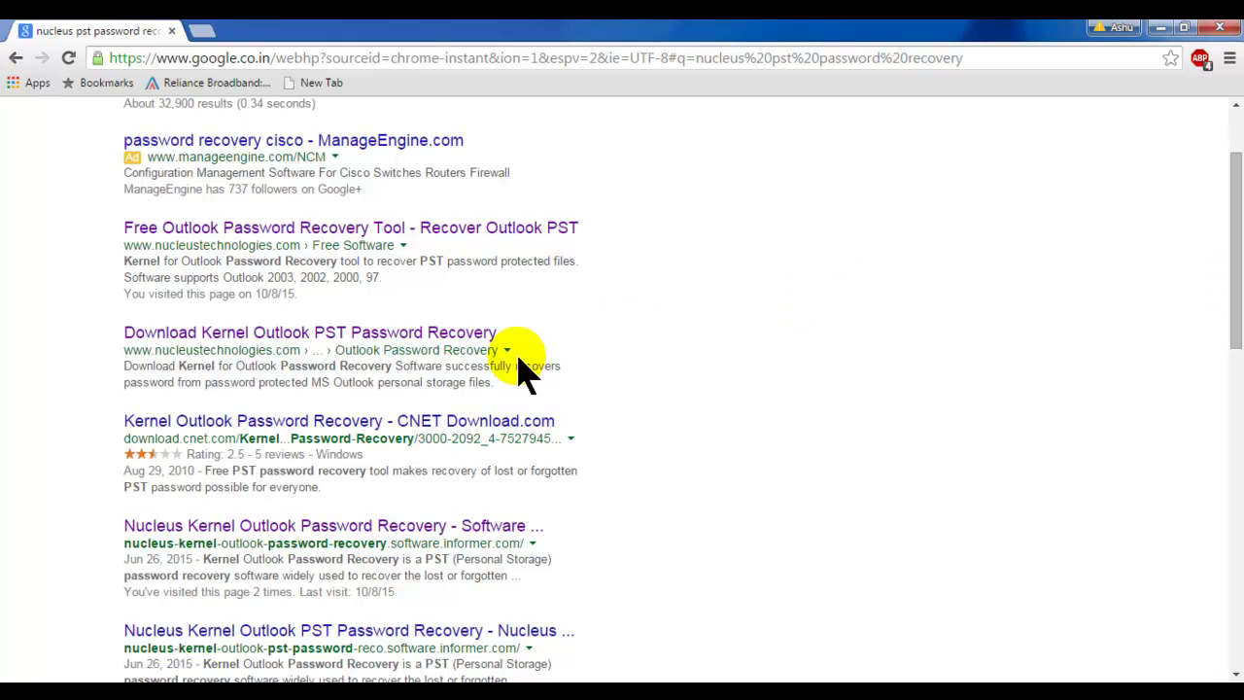
{"action": "left_click", "coordinate": [350, 544]}
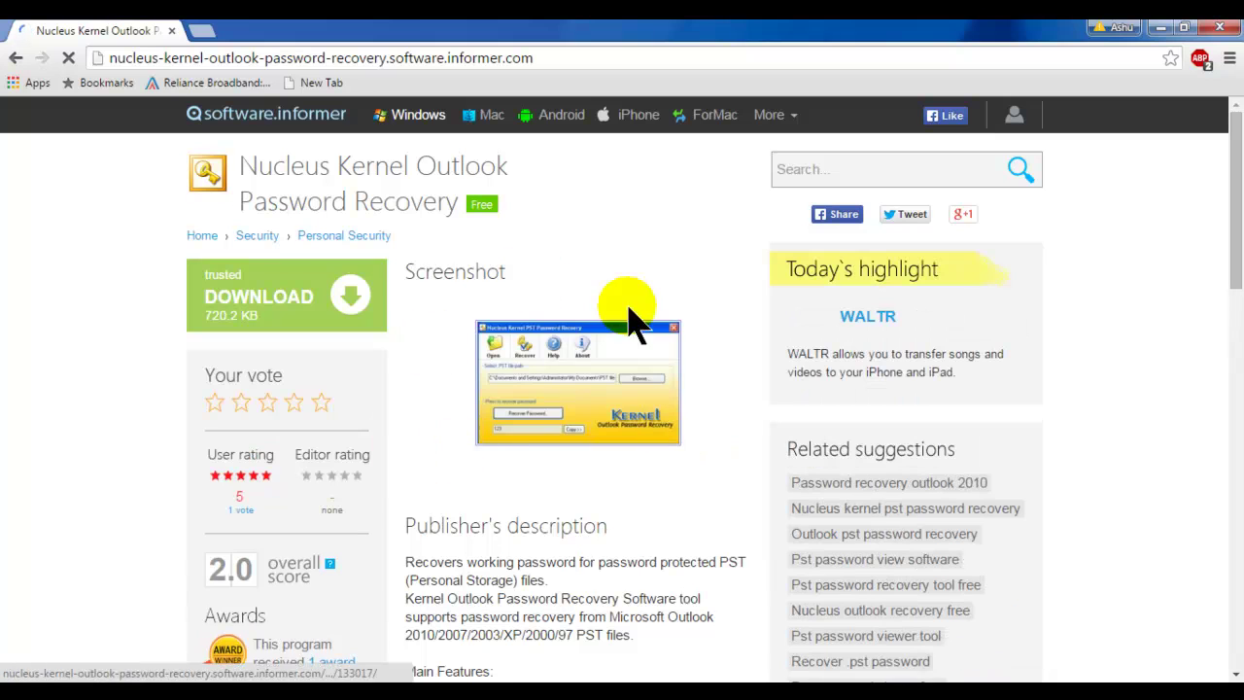
{"action": "left_click", "coordinate": [262, 301]}
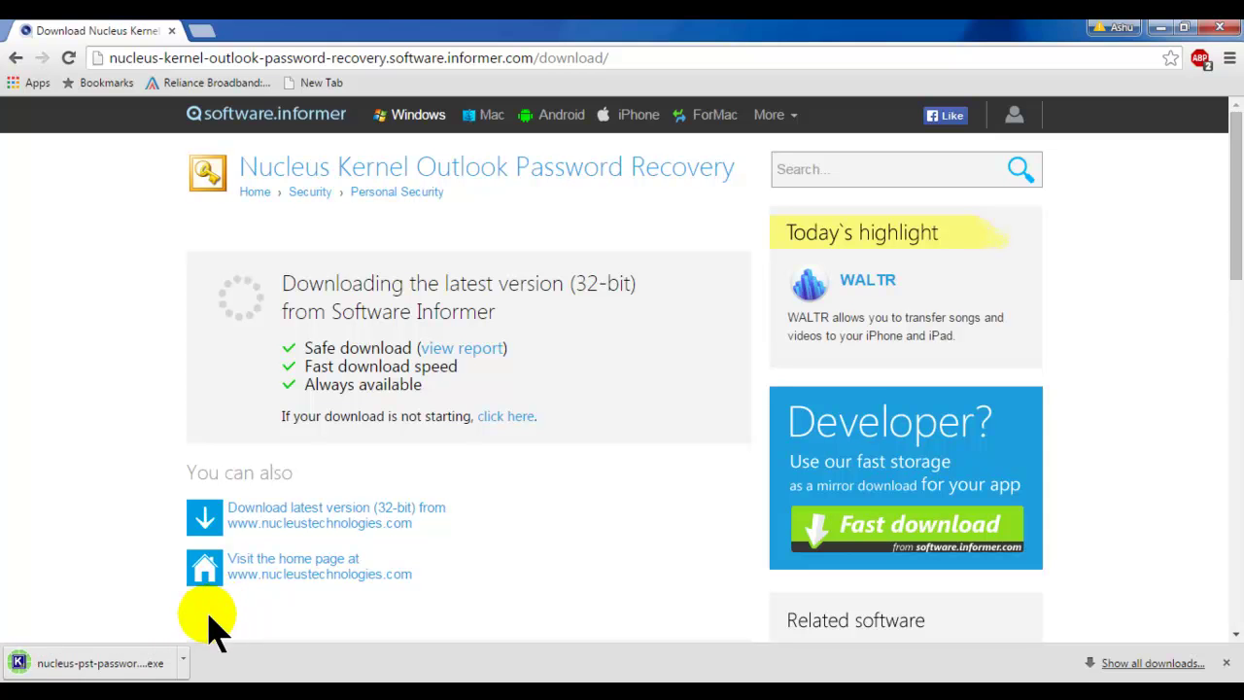
Install Nucleus Kernel Outlook Password Recovery from the downloaded file with default options, accepting the licence, launch it and minimize the browser
{"action": "left_click", "coordinate": [100, 663]}
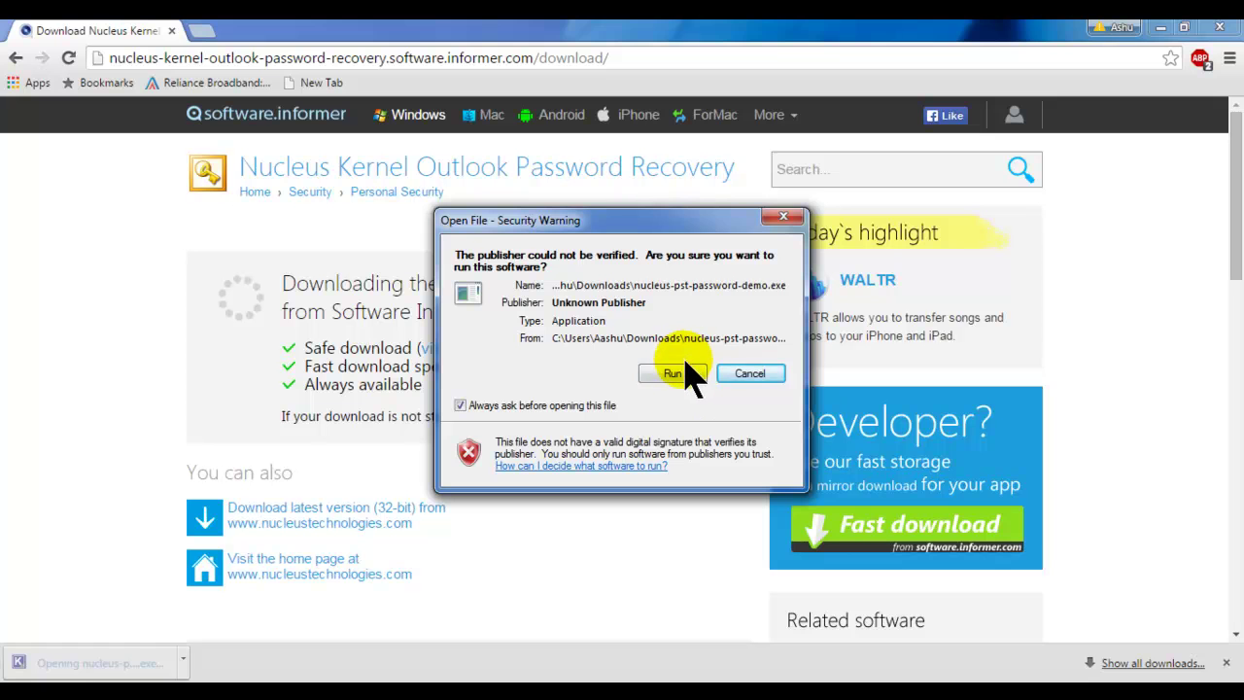
{"action": "left_click", "coordinate": [684, 363]}
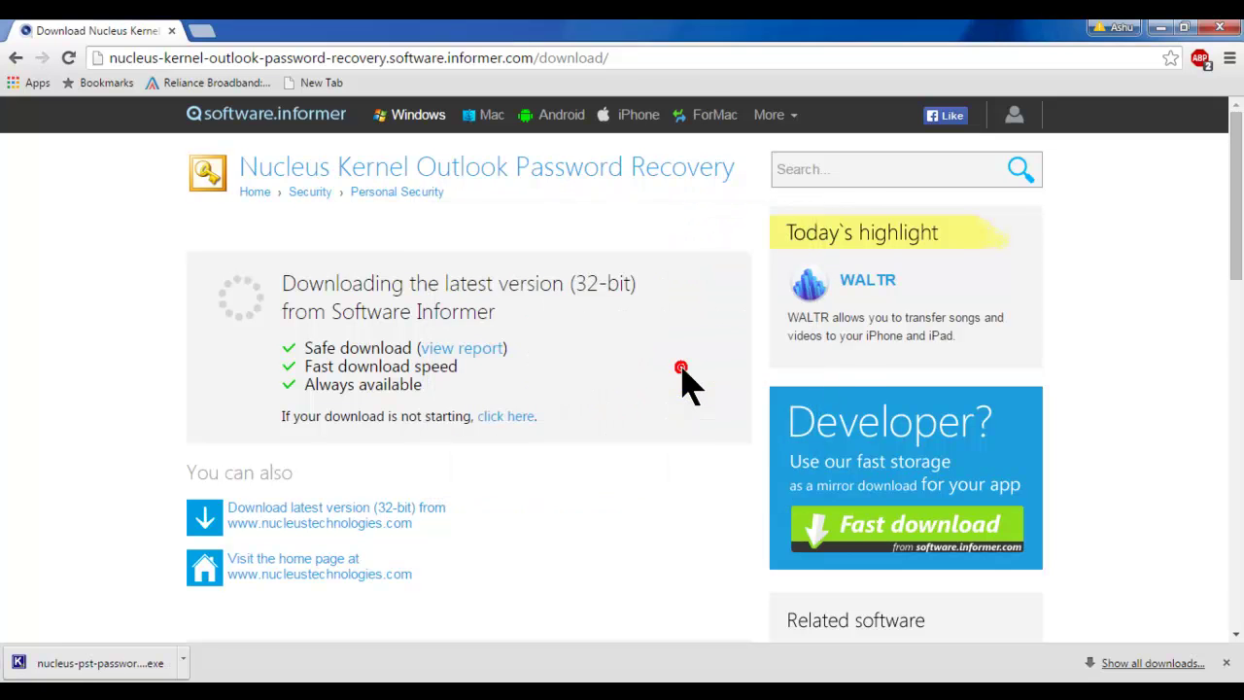
{"action": "left_click", "coordinate": [720, 507]}
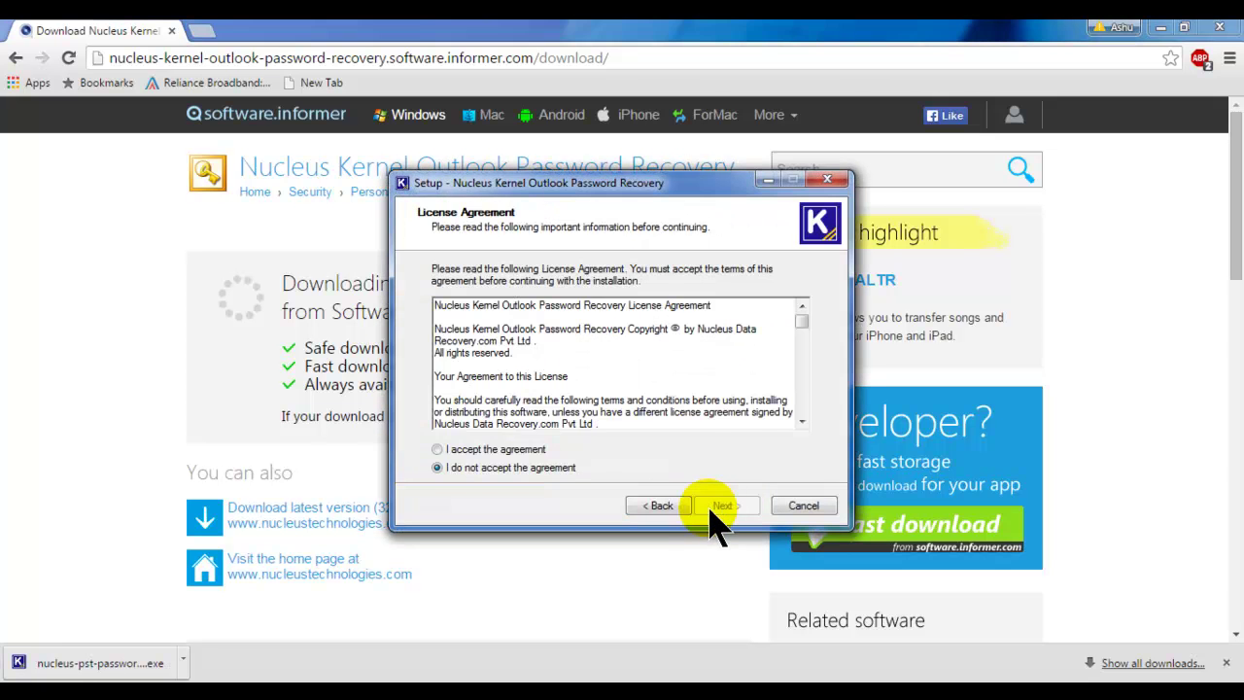
{"action": "left_click", "coordinate": [532, 448]}
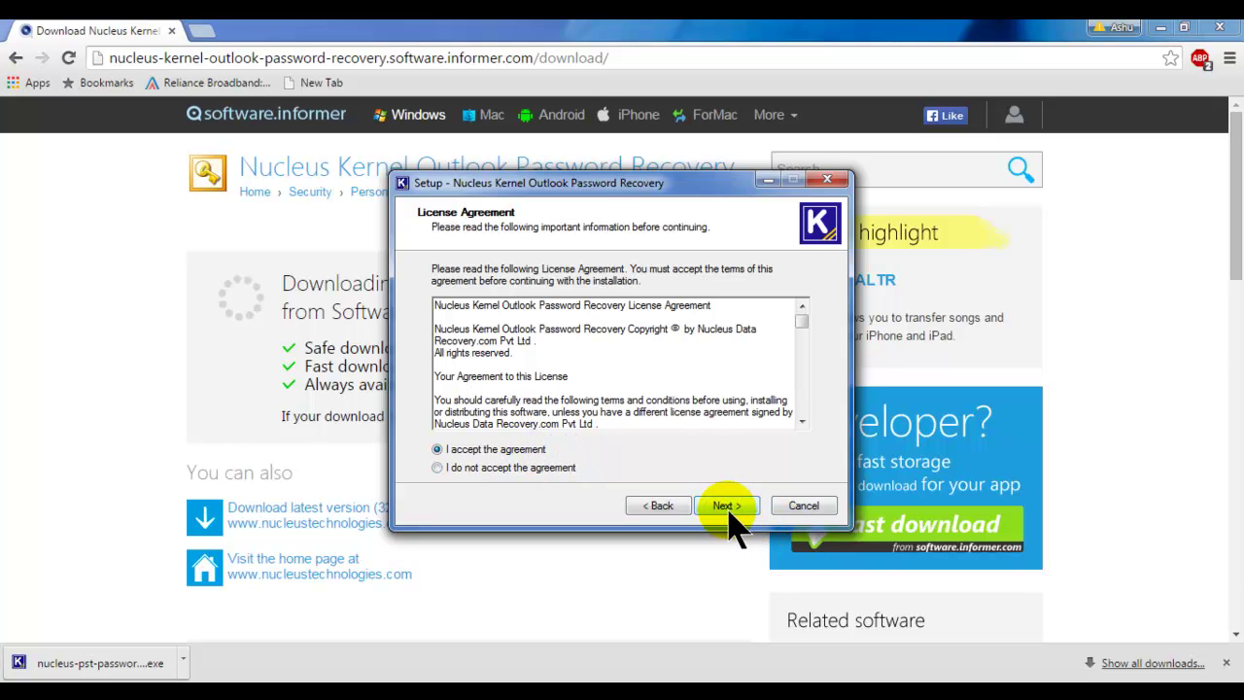
{"action": "left_click", "coordinate": [727, 506]}
{"action": "left_click", "coordinate": [731, 507]}
{"action": "left_click", "coordinate": [731, 506]}
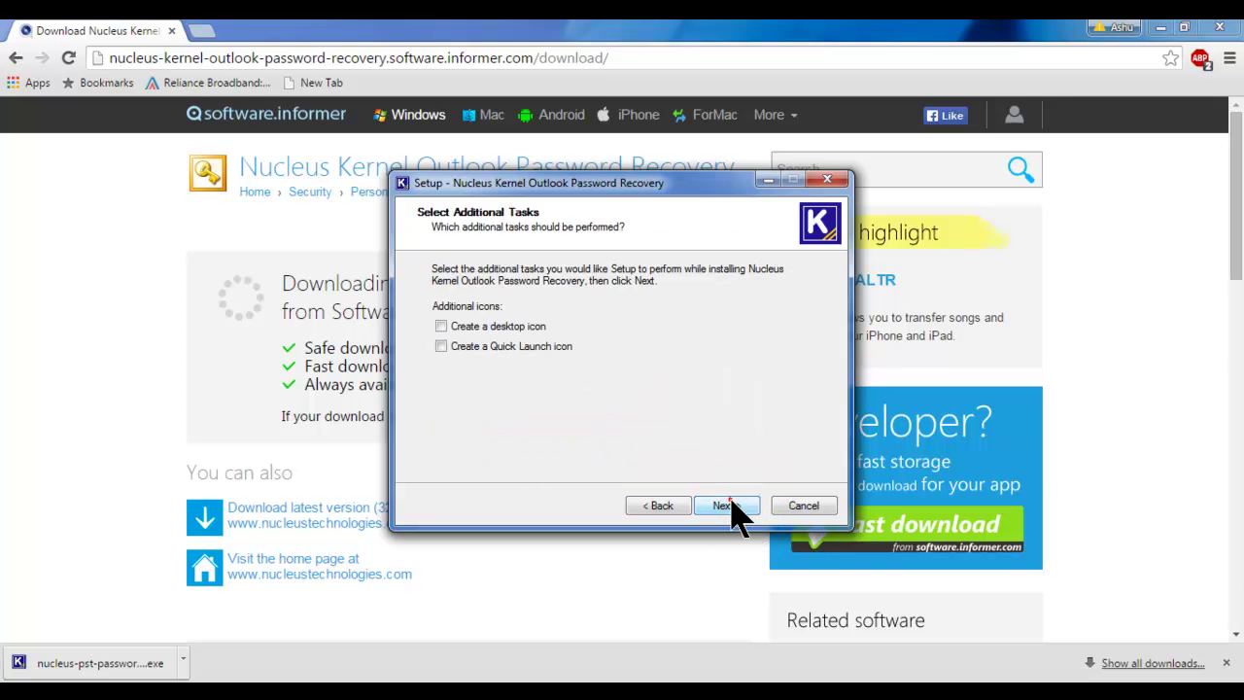
{"action": "left_click", "coordinate": [730, 506]}
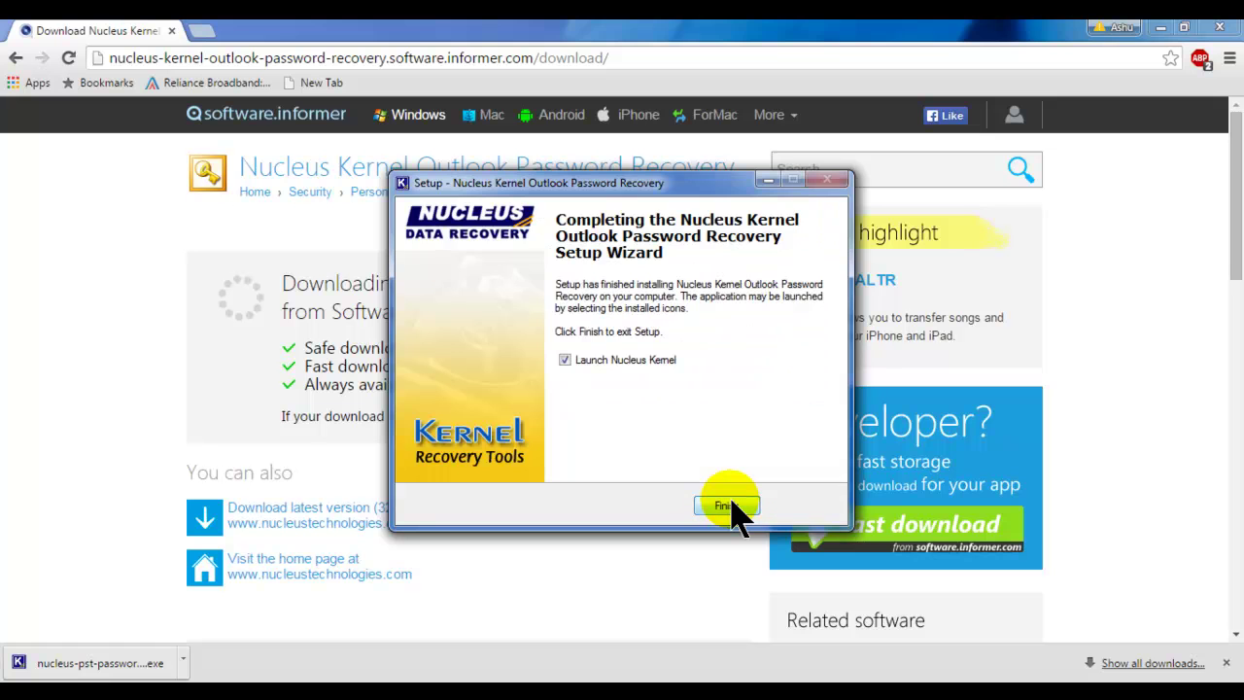
{"action": "left_click", "coordinate": [727, 506]}
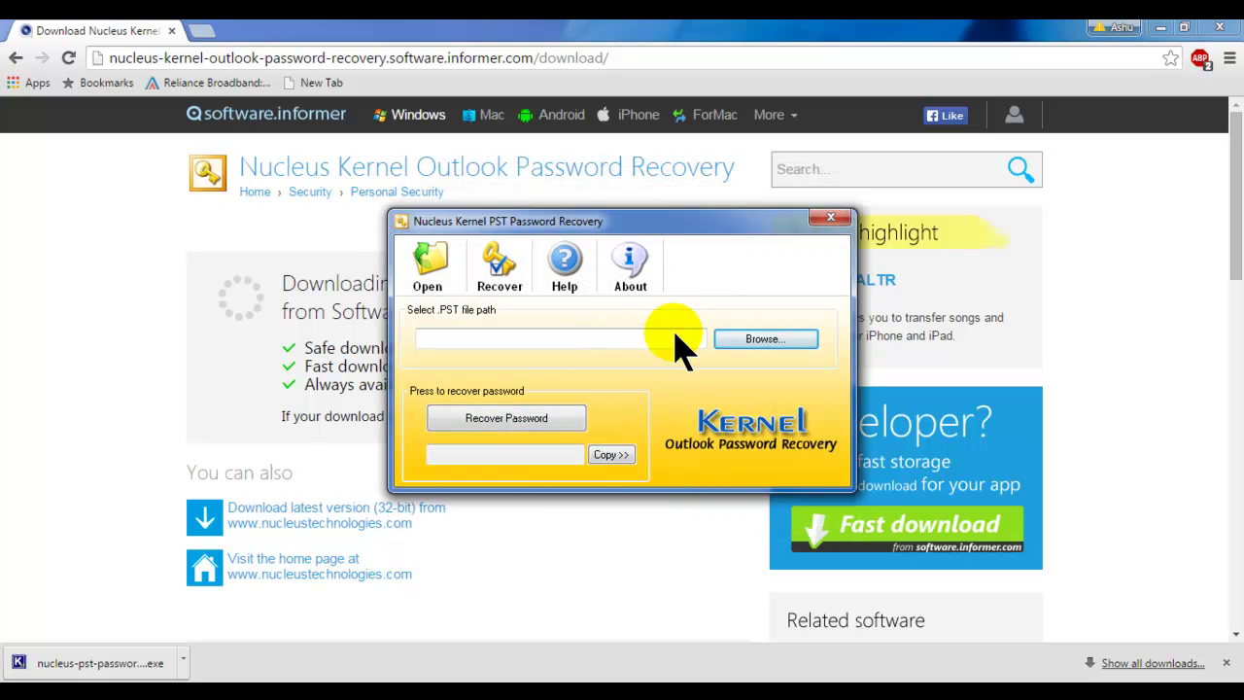
{"action": "left_click", "coordinate": [1160, 27]}
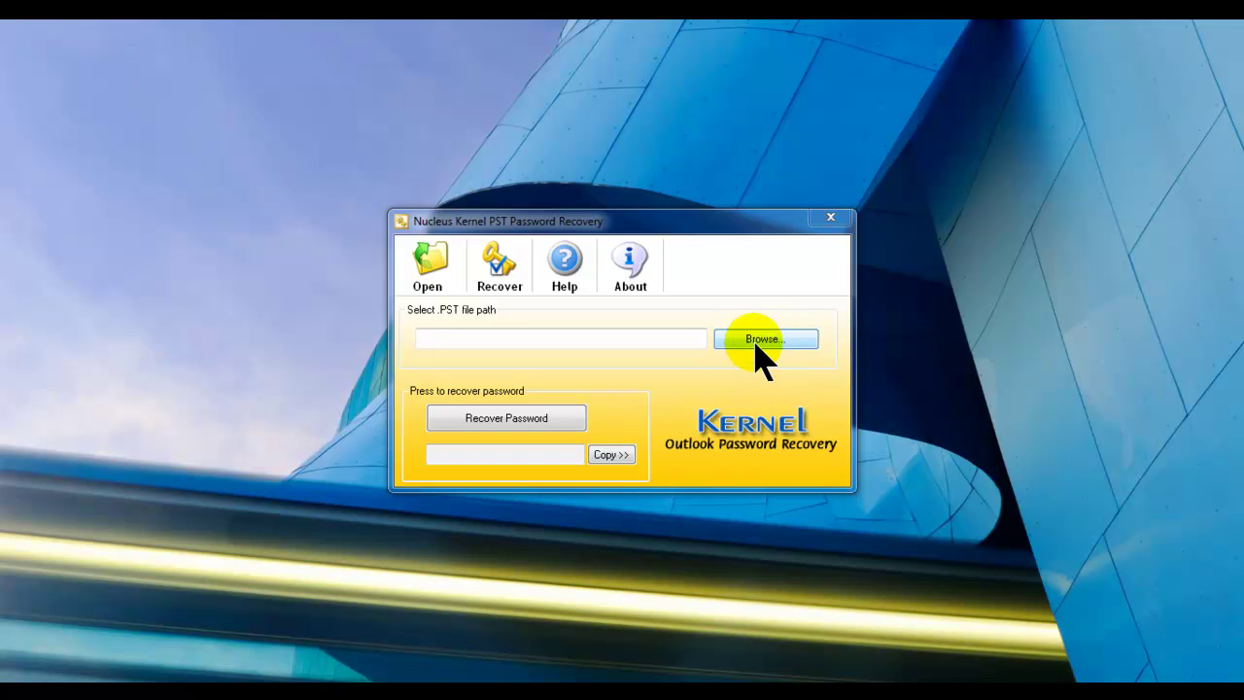
{"action": "left_click", "coordinate": [767, 358]}
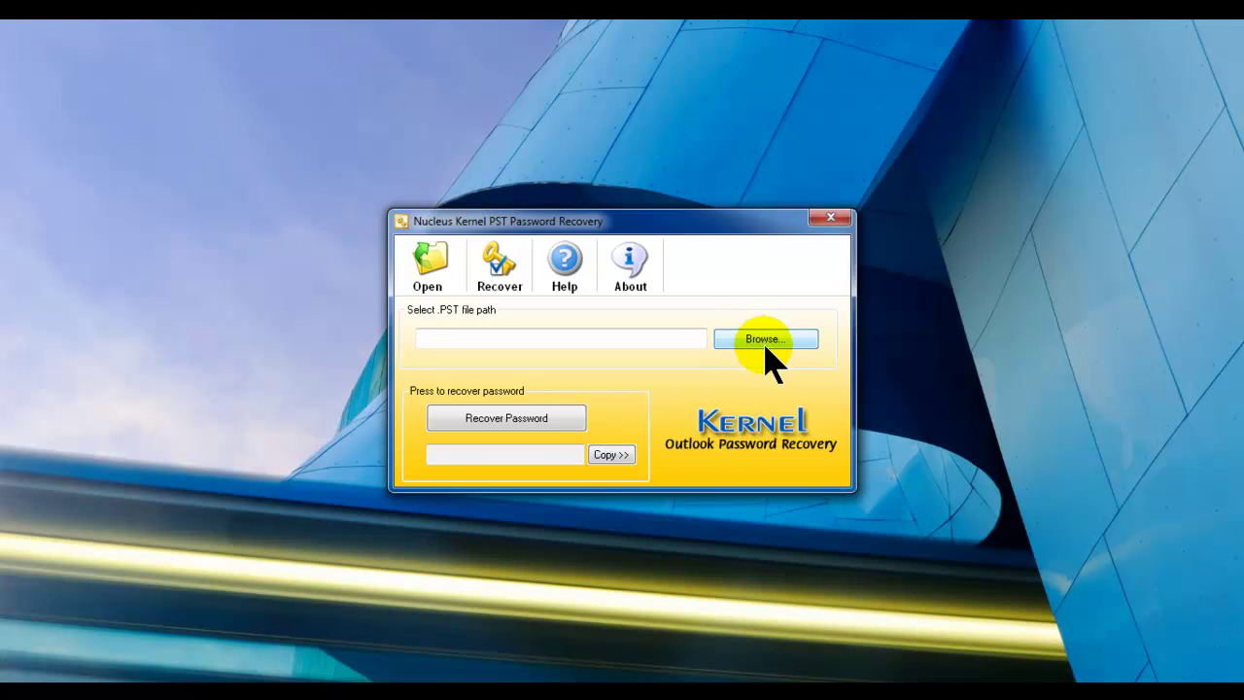
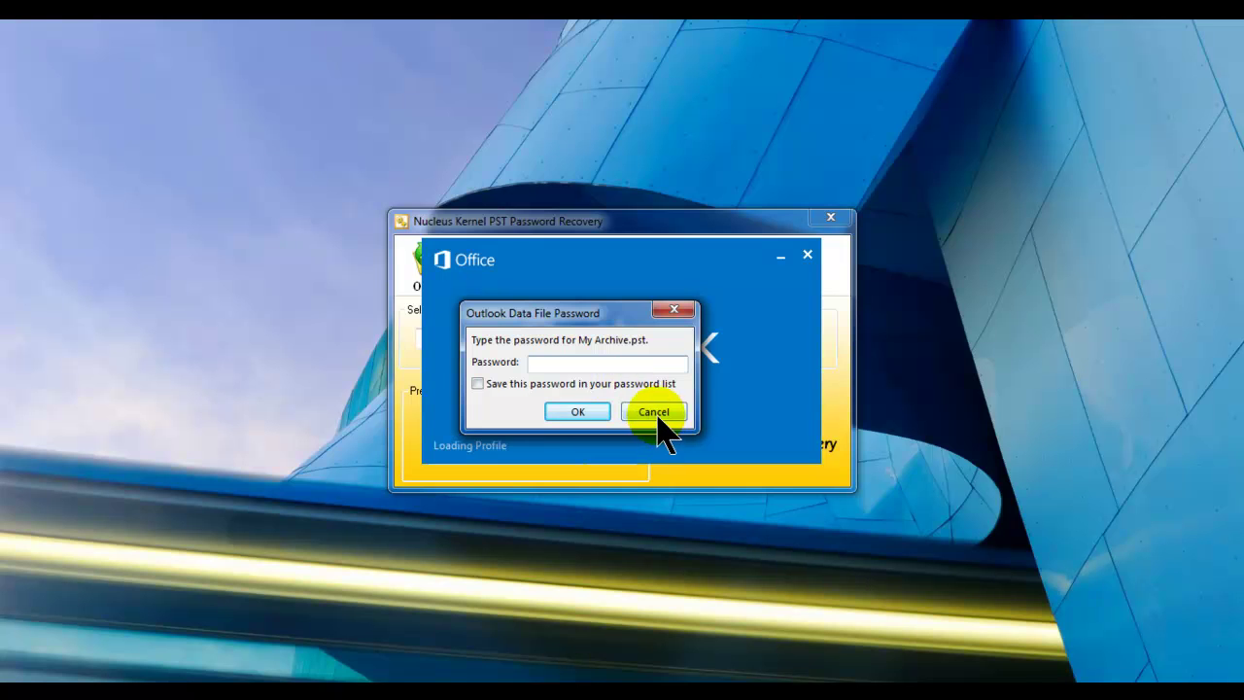
Switch to Outlook without unlocking the archive and look up the file location of My Archive among the account's data files
{"action": "left_click", "coordinate": [658, 412]}
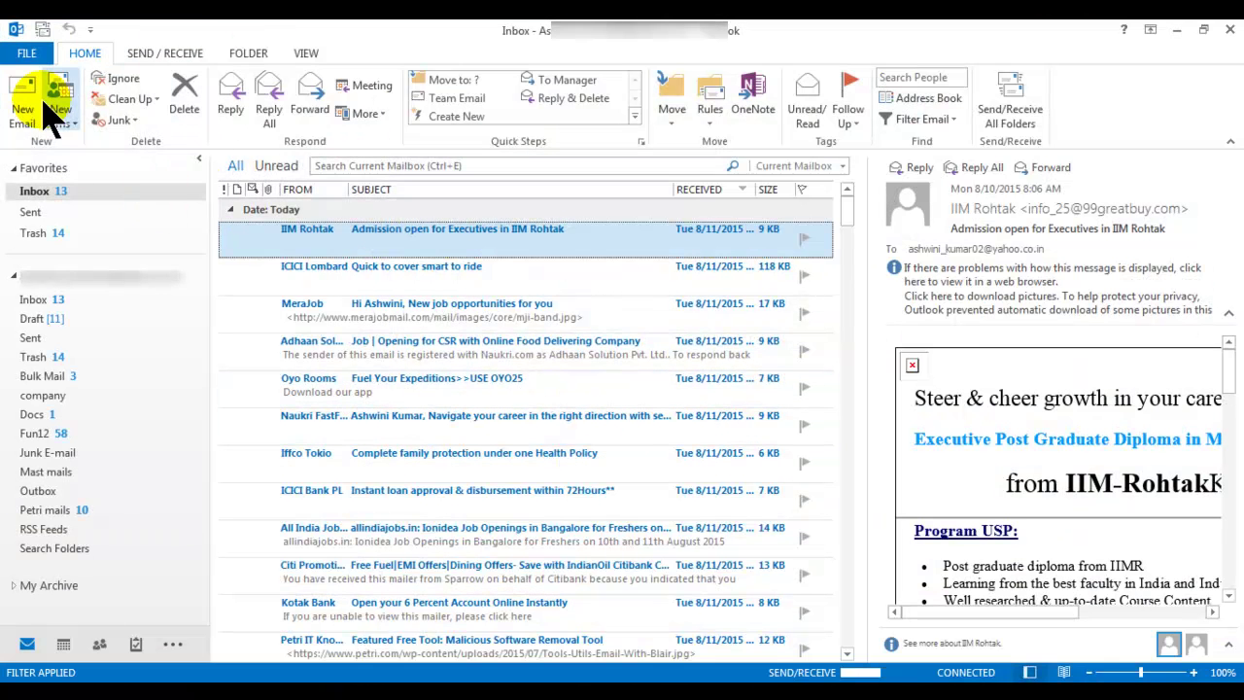
{"action": "left_click", "coordinate": [26, 52]}
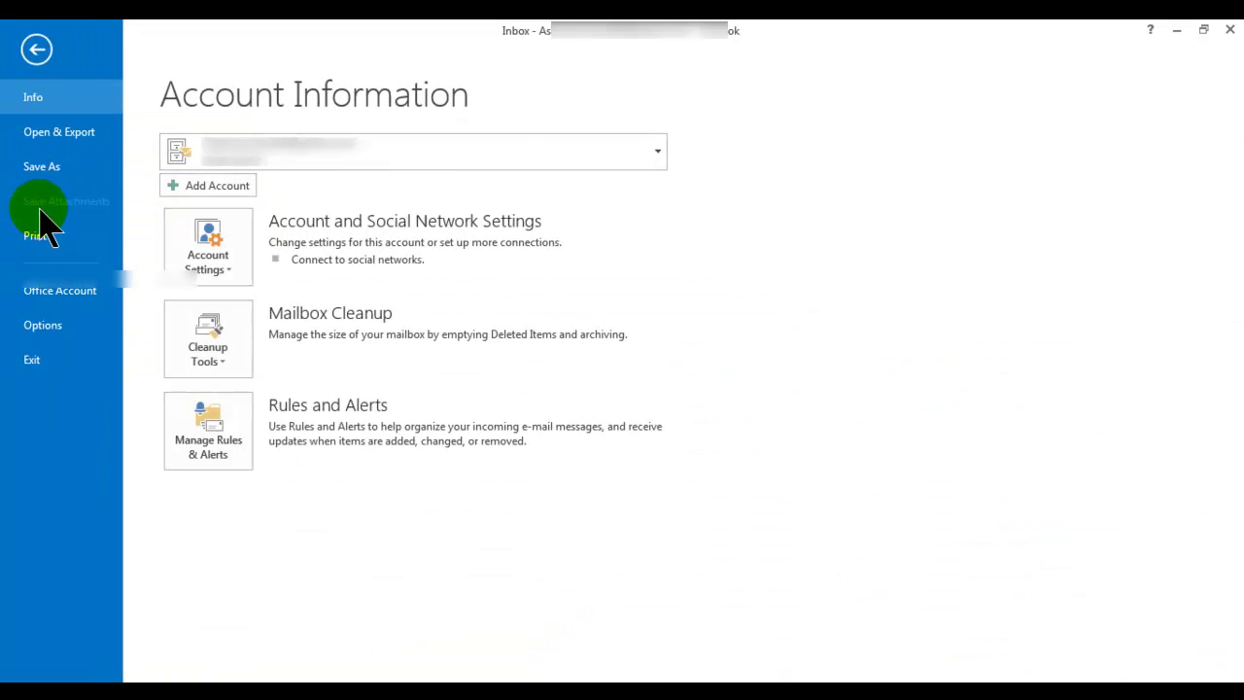
{"action": "left_click", "coordinate": [218, 272]}
{"action": "left_click", "coordinate": [253, 313]}
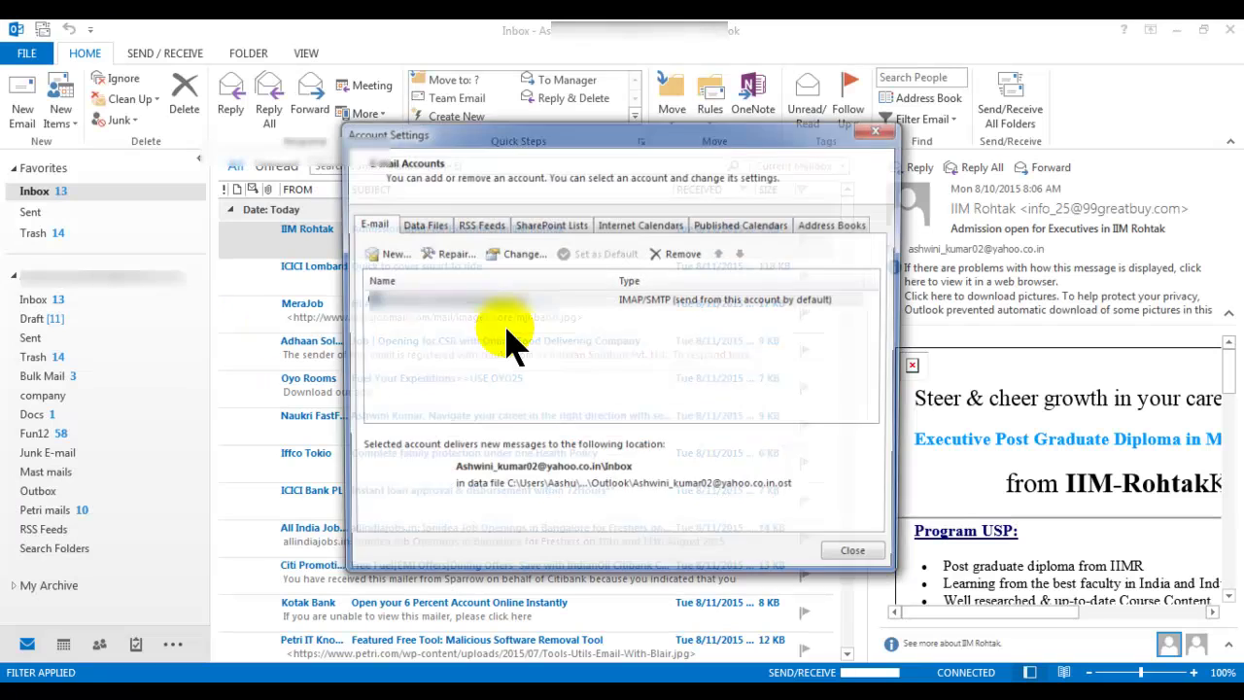
{"action": "left_click", "coordinate": [434, 241]}
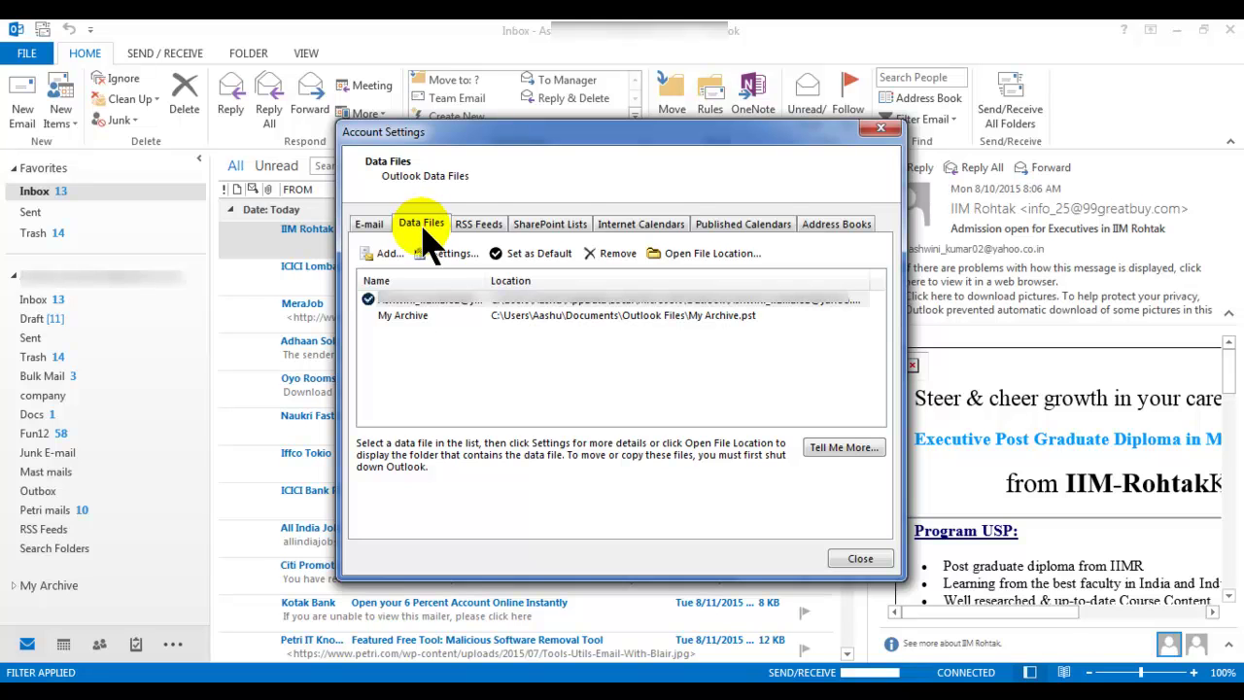
{"action": "left_click", "coordinate": [414, 317]}
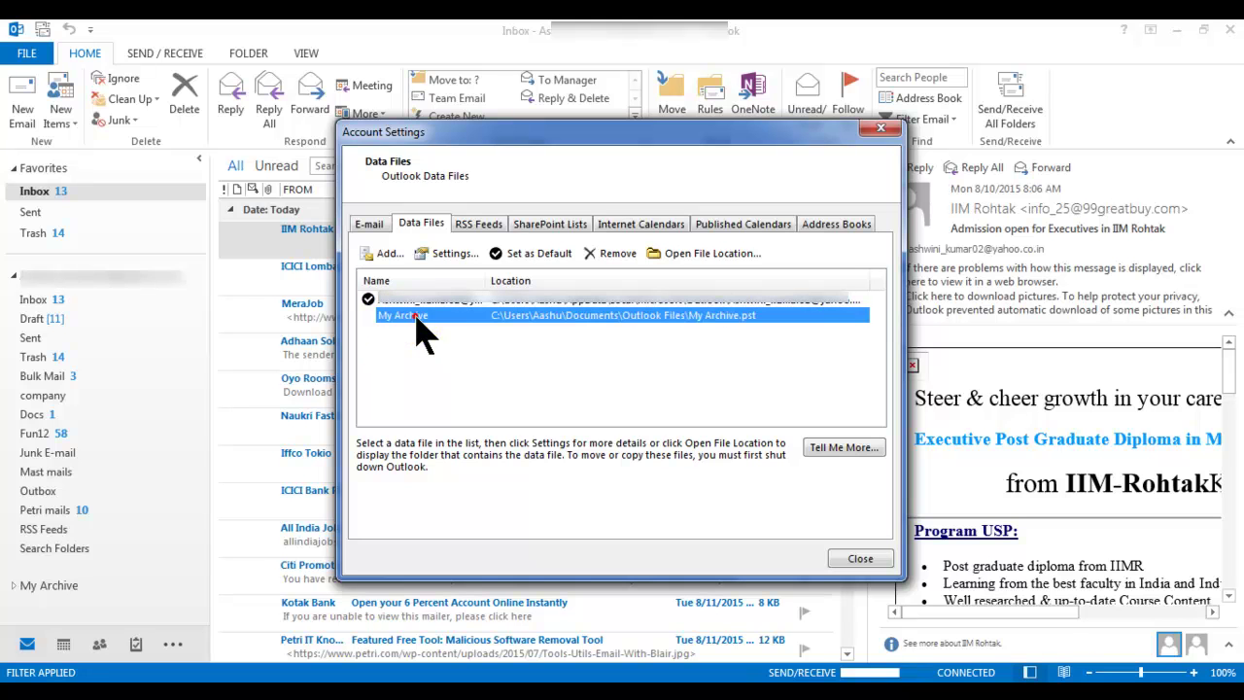
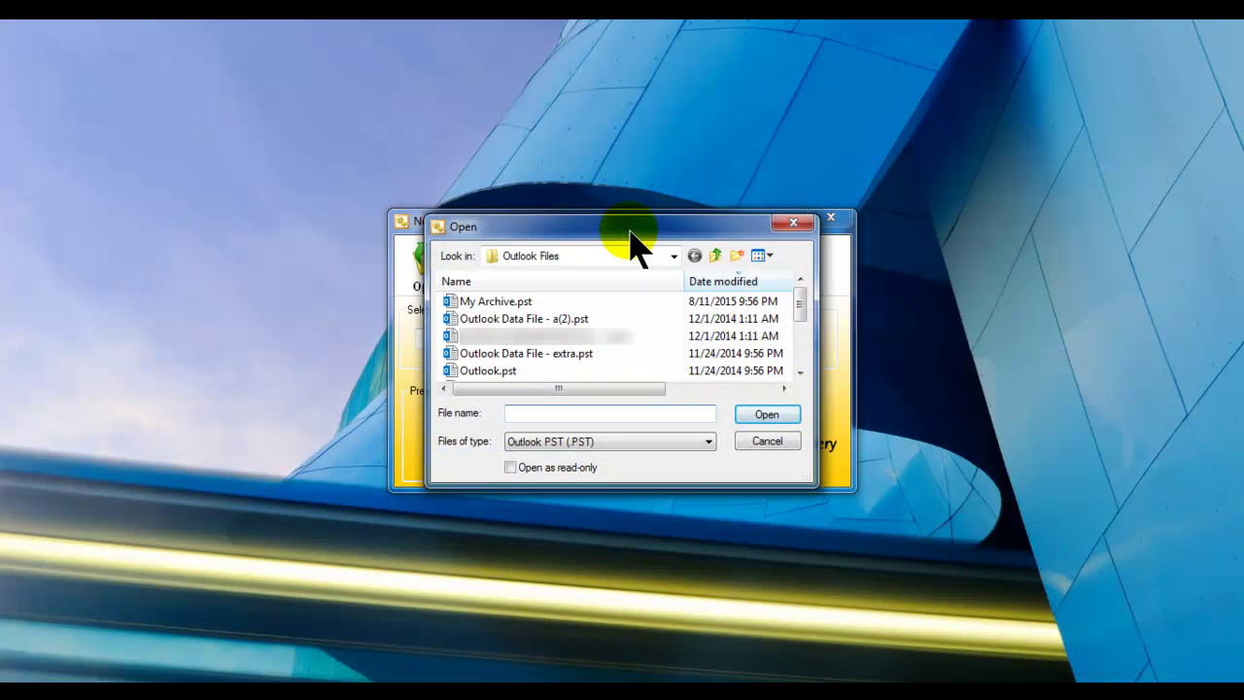
Browse for the PST file from Local Disk (C:) through Users and the personal profile folder to My Documents > Outlook Files
{"action": "left_click", "coordinate": [672, 257]}
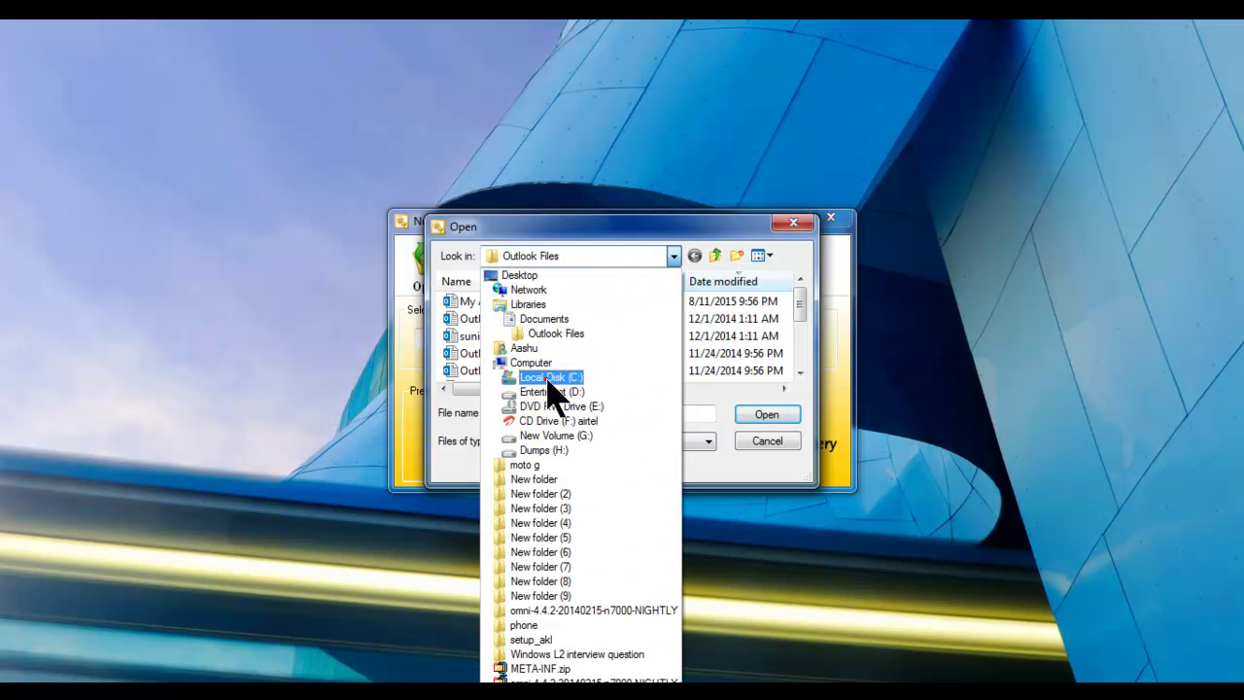
{"action": "left_click", "coordinate": [548, 379]}
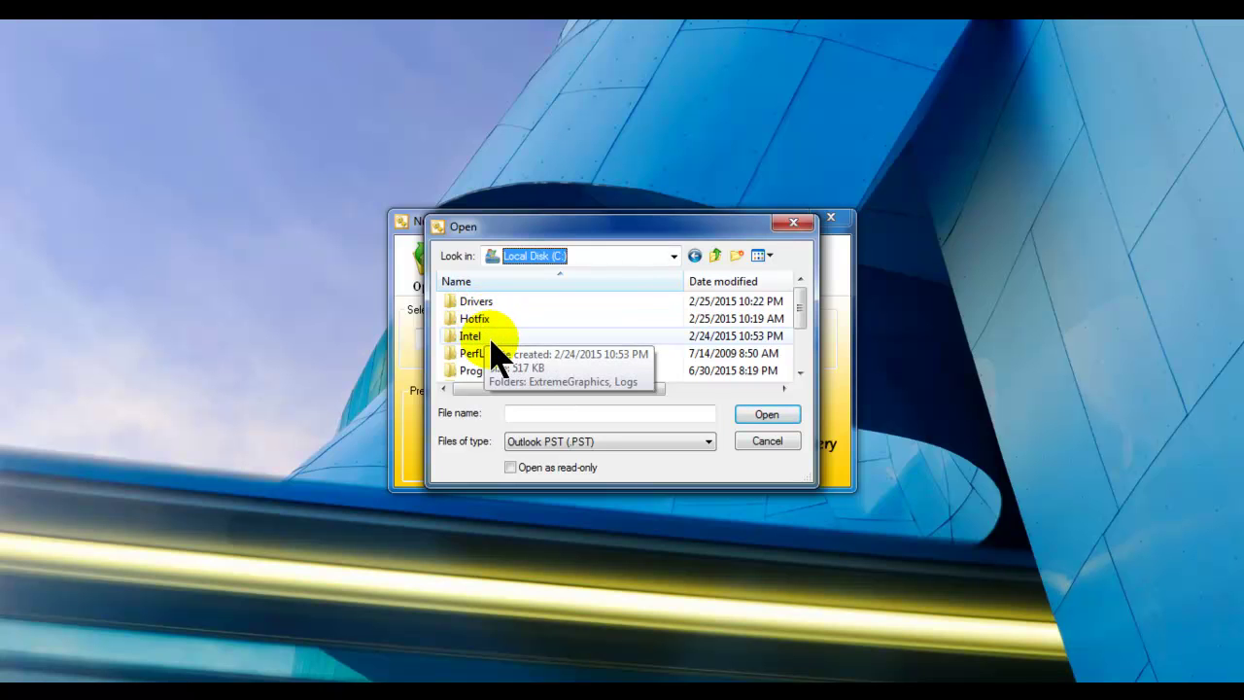
{"action": "left_click", "coordinate": [800, 373]}
{"action": "left_click", "coordinate": [800, 373]}
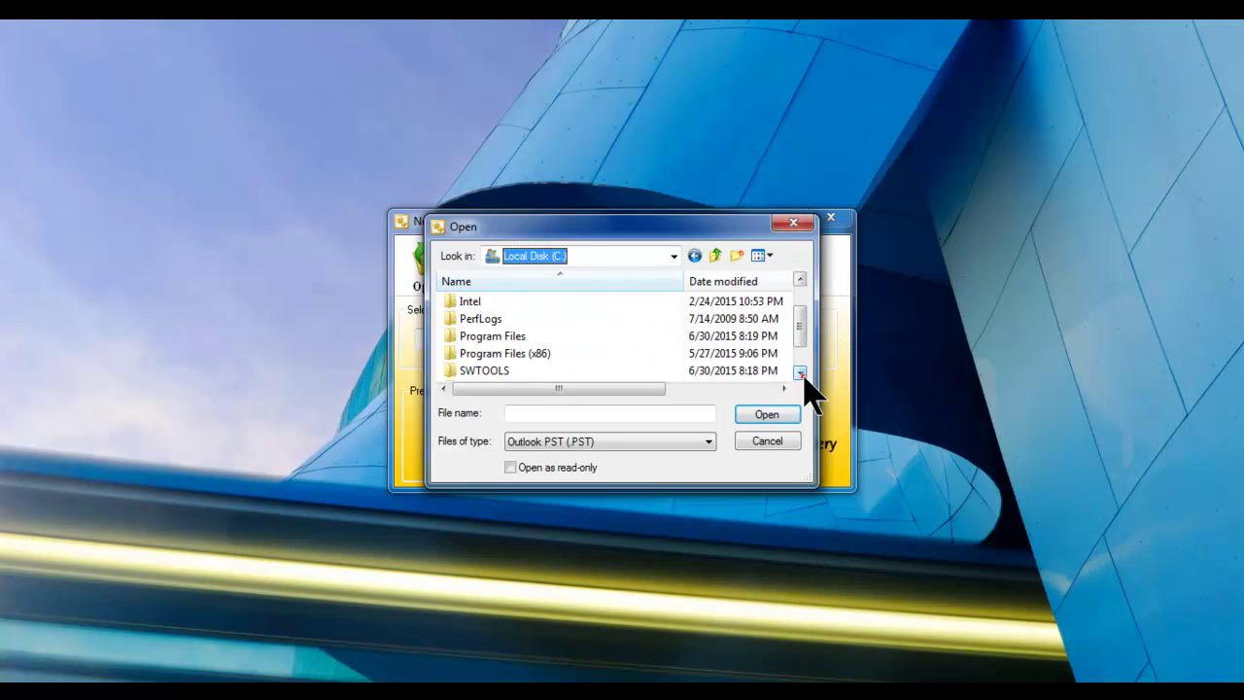
{"action": "left_click", "coordinate": [799, 373]}
{"action": "left_click", "coordinate": [800, 373]}
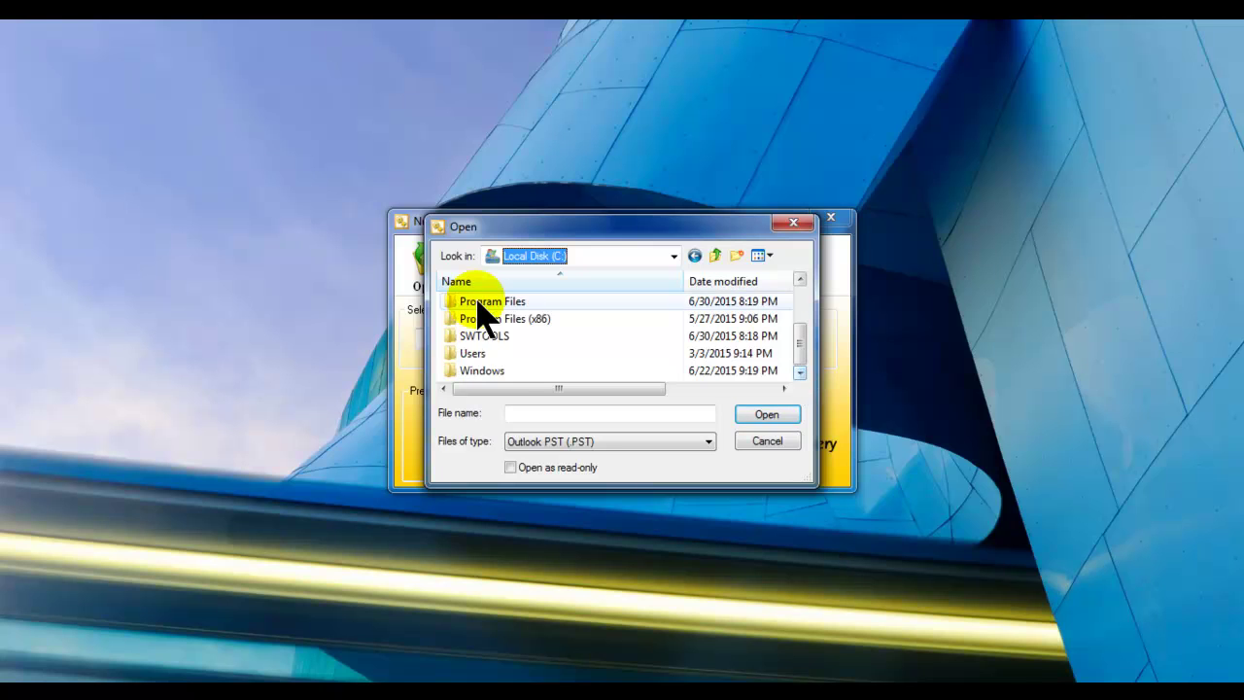
{"action": "double_click", "coordinate": [466, 352]}
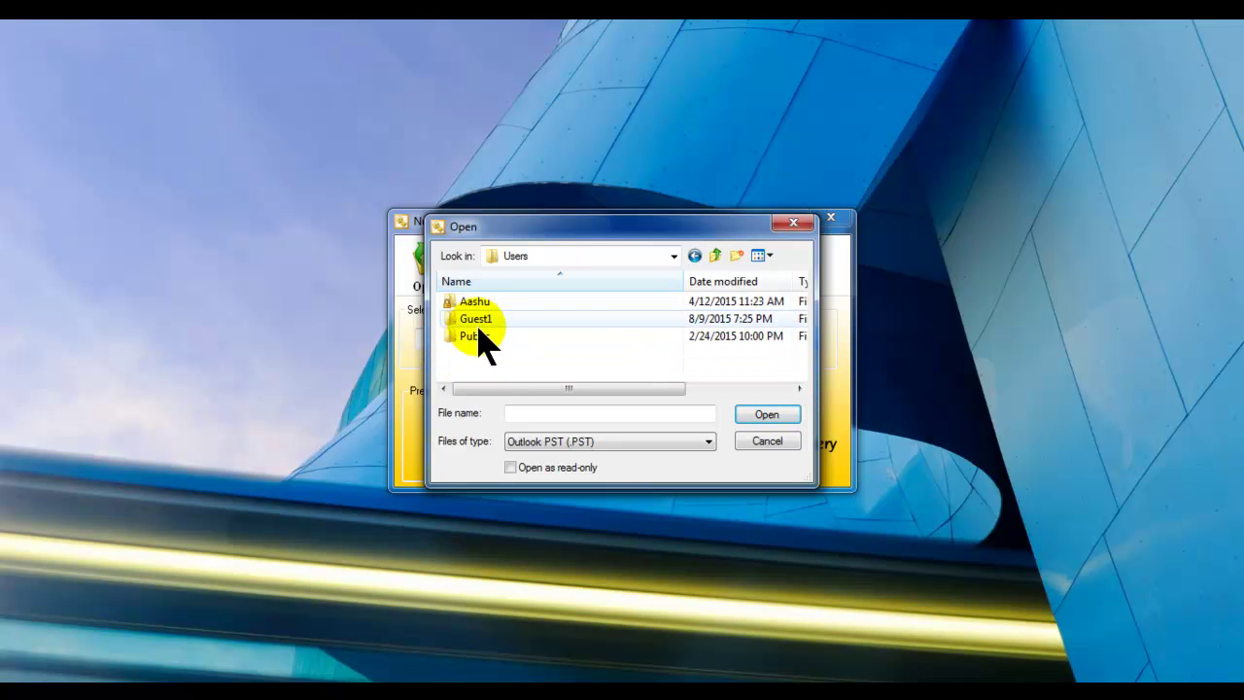
{"action": "left_click", "coordinate": [485, 303]}
{"action": "double_click", "coordinate": [484, 305]}
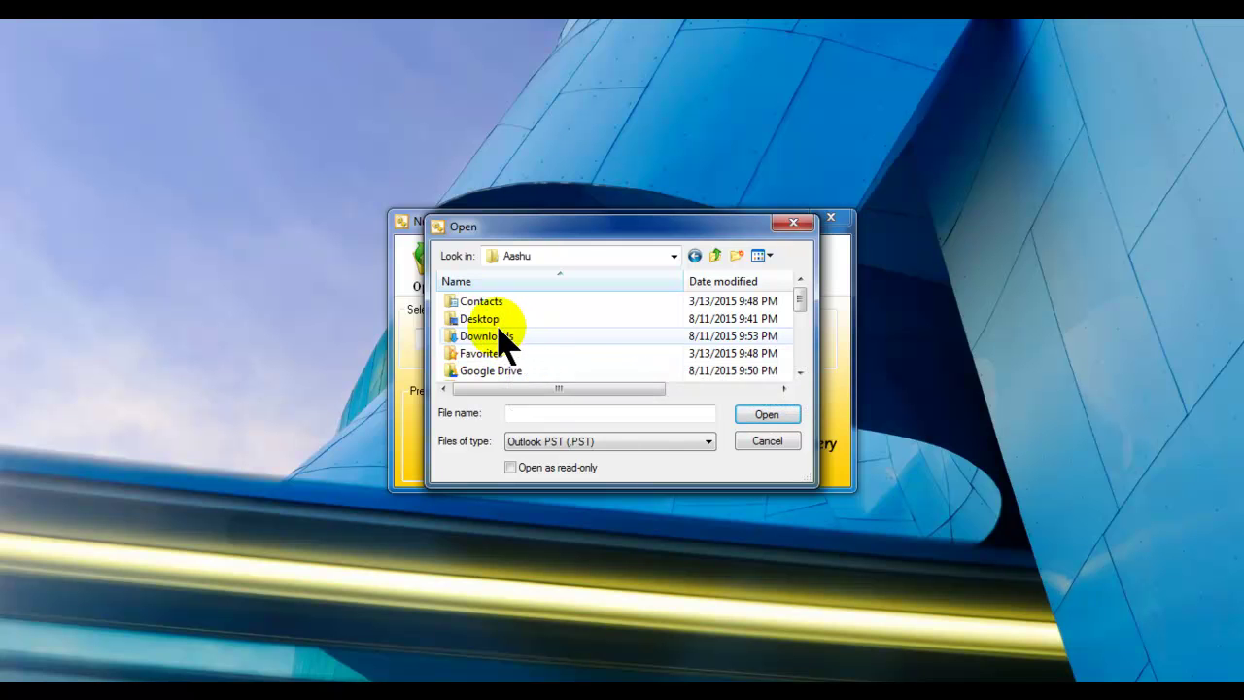
{"action": "scroll", "coordinate": [490, 346], "scroll_direction": "down", "scroll_amount": 1}
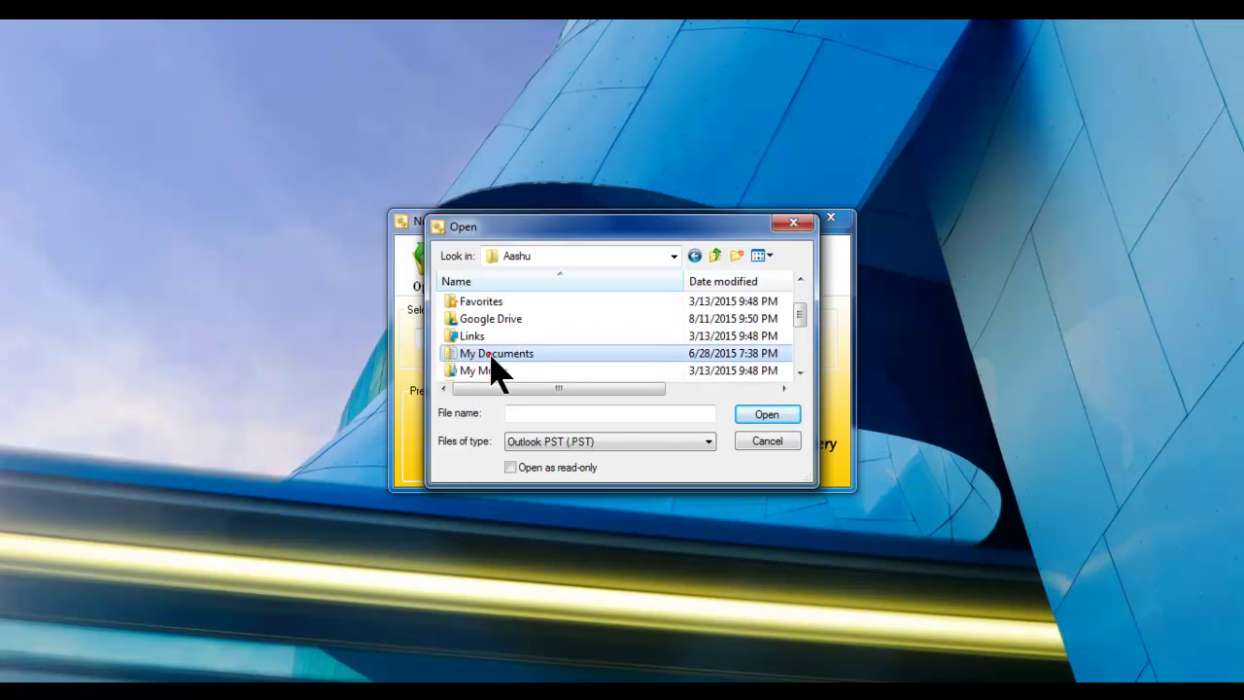
{"action": "double_click", "coordinate": [490, 354]}
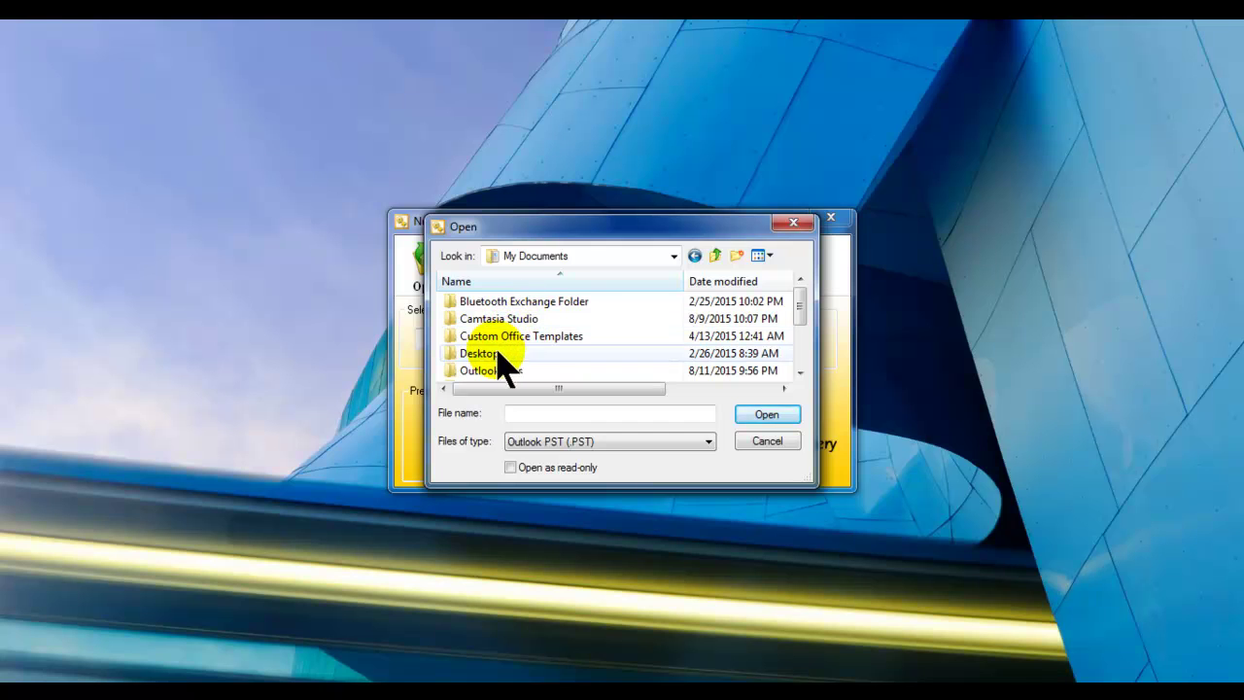
{"action": "left_click", "coordinate": [514, 373]}
{"action": "double_click", "coordinate": [515, 373]}
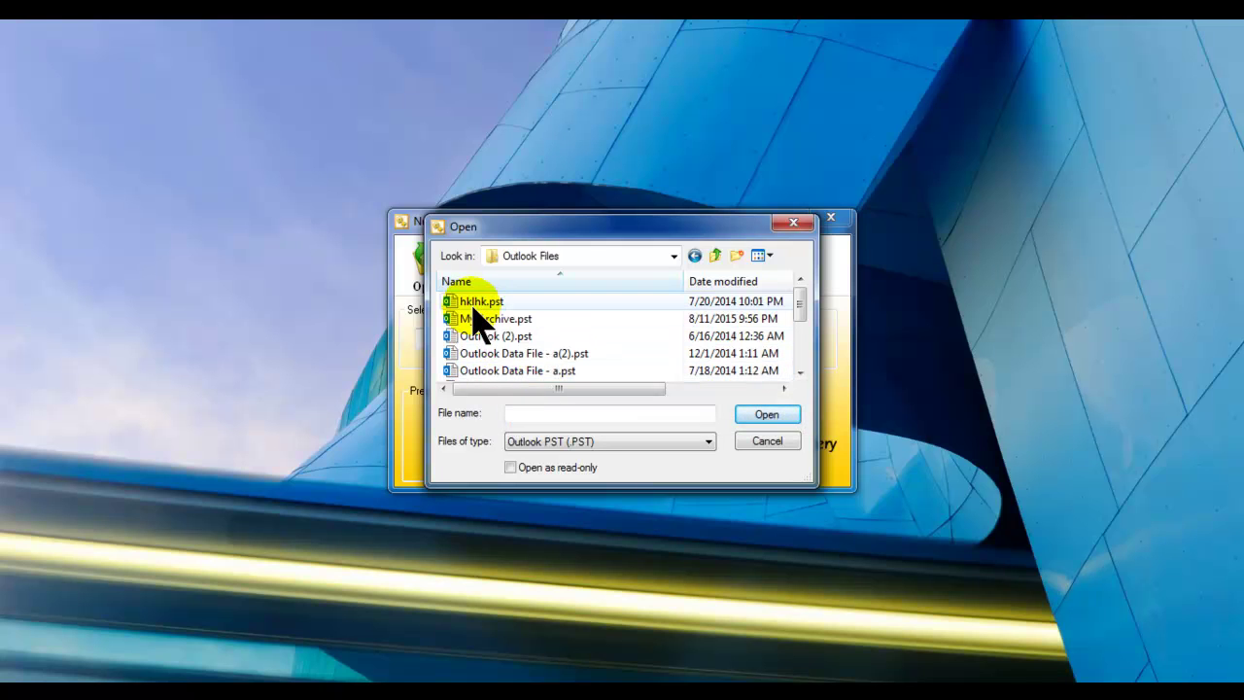
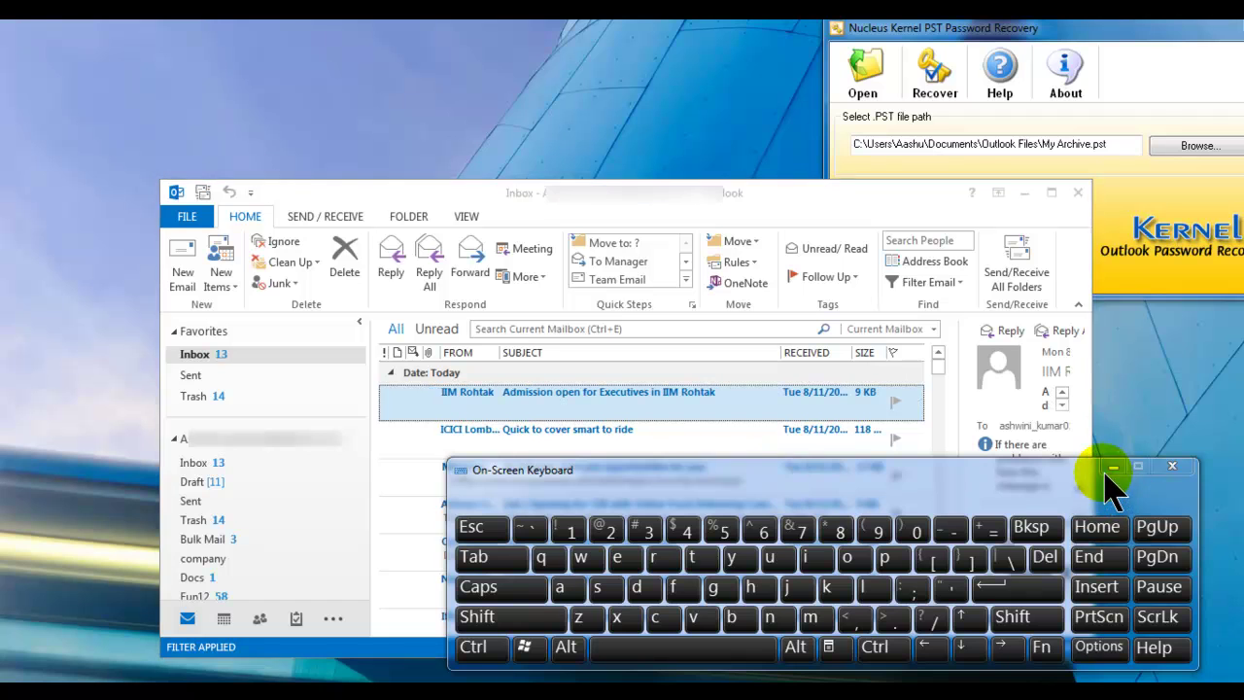
Minimize the on-screen keyboard, maximize the Outlook window and expand the My Archive data file in the folder list
{"action": "left_click", "coordinate": [1111, 467]}
{"action": "left_click", "coordinate": [1050, 192]}
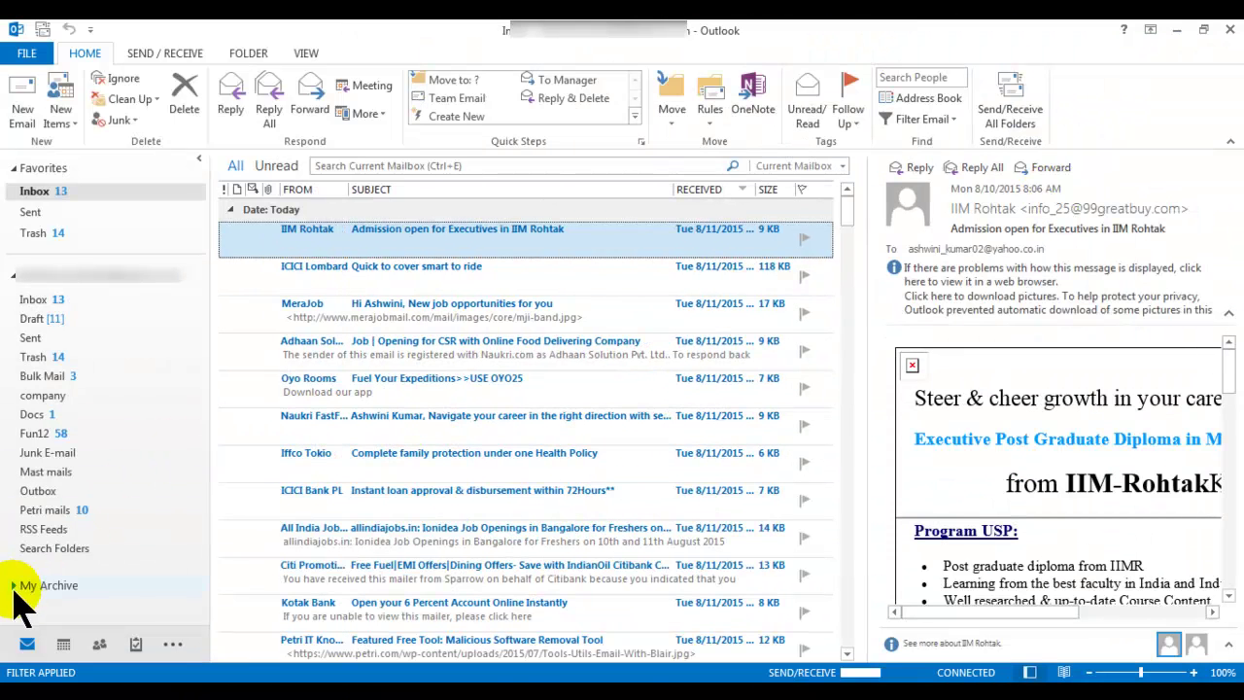
{"action": "left_click", "coordinate": [13, 587]}
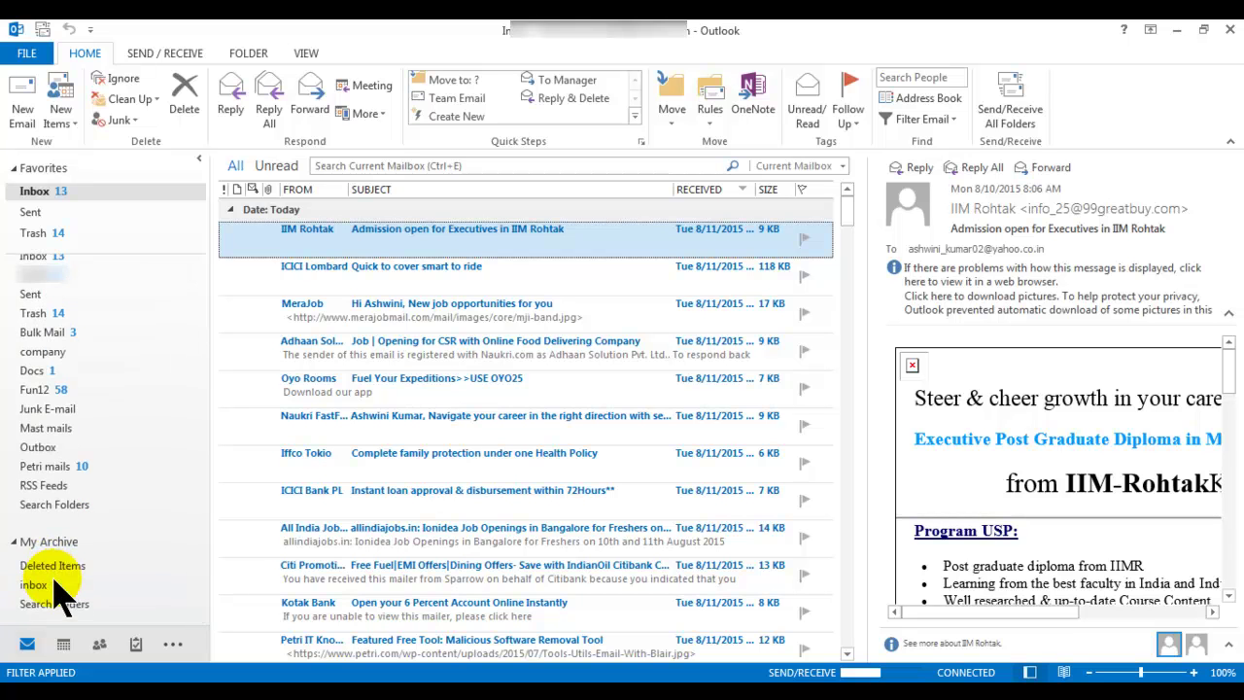